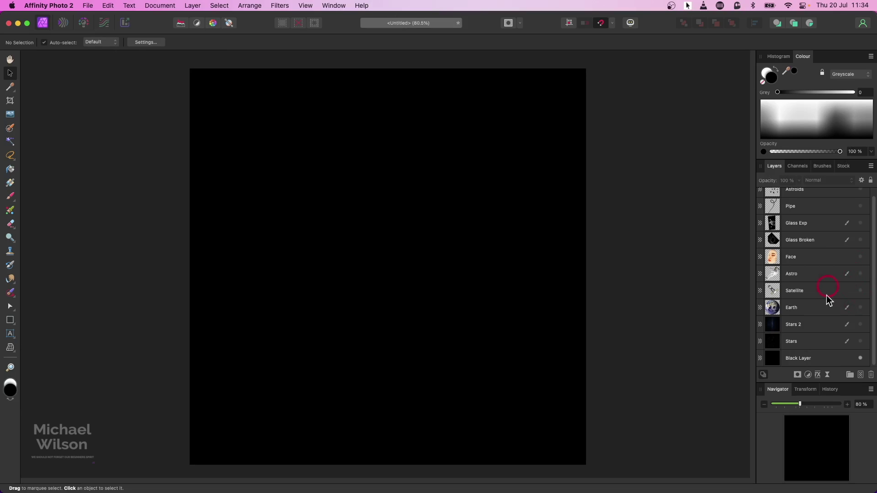
- Show the Stars and Stars 2 layers, blending the Stars 2 Milky Way layer in Screen mode
click(812, 357)
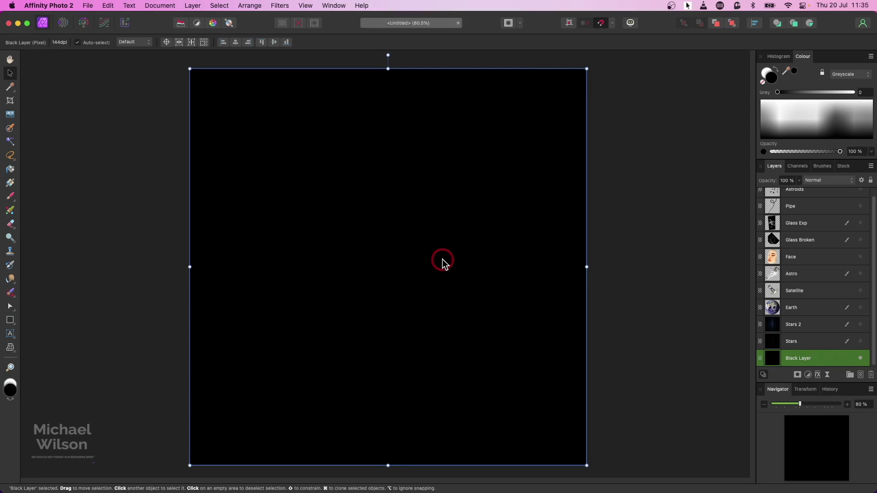
click(860, 341)
click(829, 339)
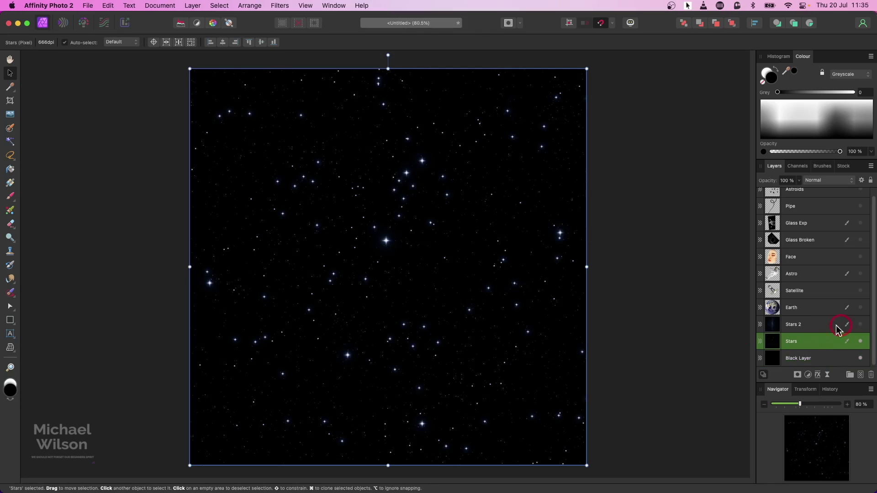
click(811, 328)
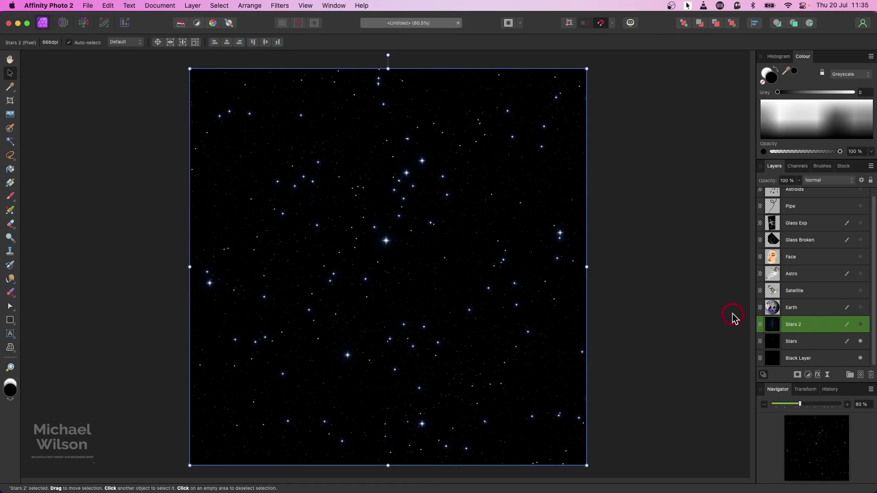
click(860, 324)
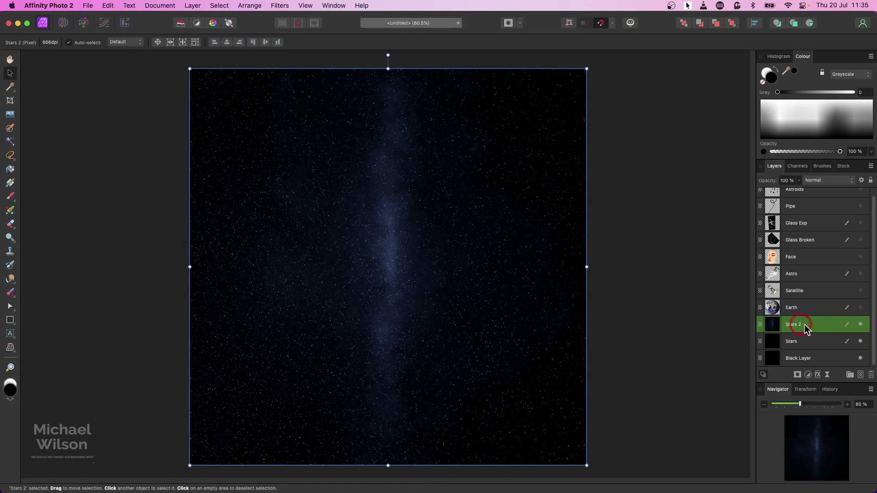
click(826, 182)
click(822, 254)
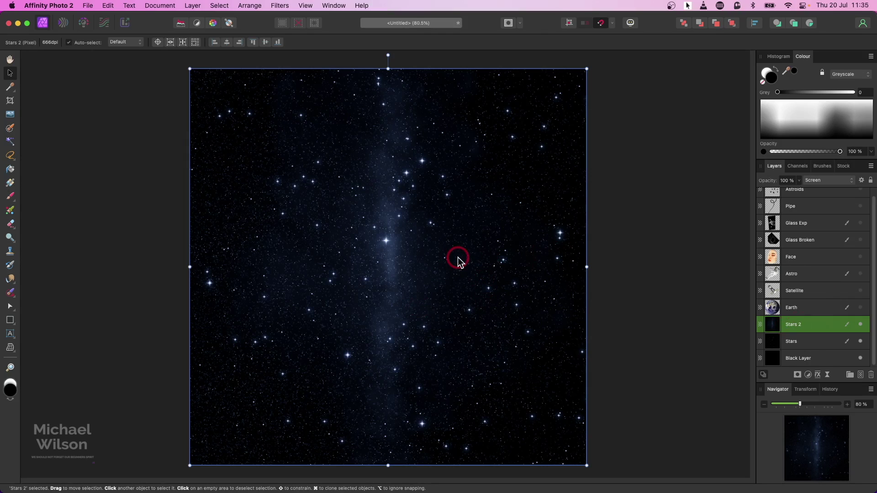
click(845, 307)
- Show the Earth, enlarge it to about 455 px and centre it on the canvas
click(860, 307)
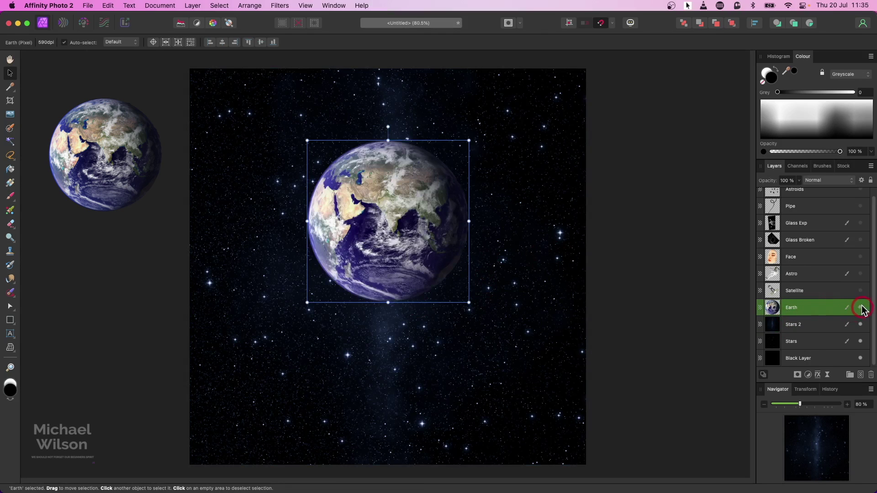
drag(469, 302, 476, 307)
mouse_move(423, 249)
mouse_down()
mouse_move(421, 241)
mouse_move(418, 277)
mouse_move(419, 255)
mouse_up()
- Reselect the Earth layer and bring up the live filters list
click(631, 193)
click(839, 301)
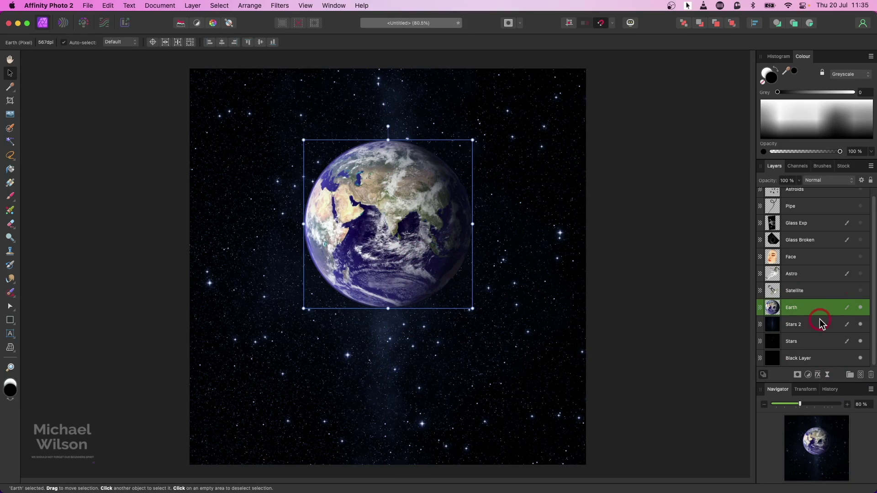
click(828, 376)
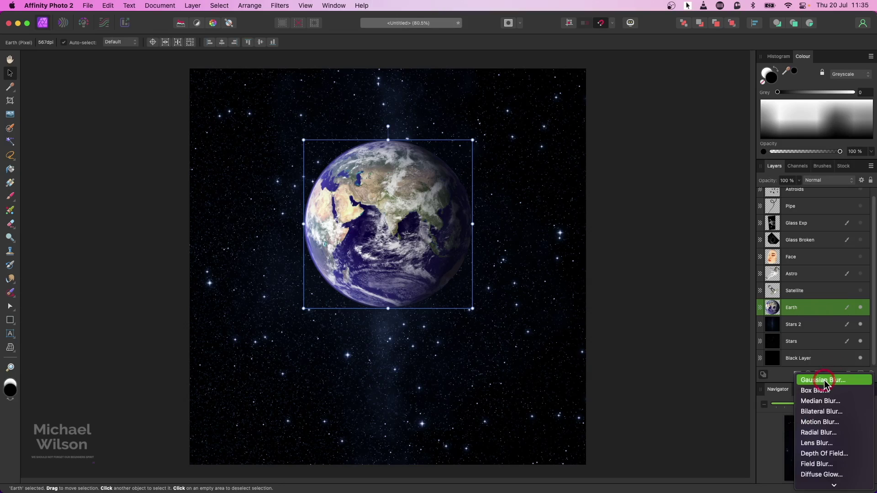
- Add a Live Gaussian Blur with a 1 px radius to the Earth layer
click(819, 380)
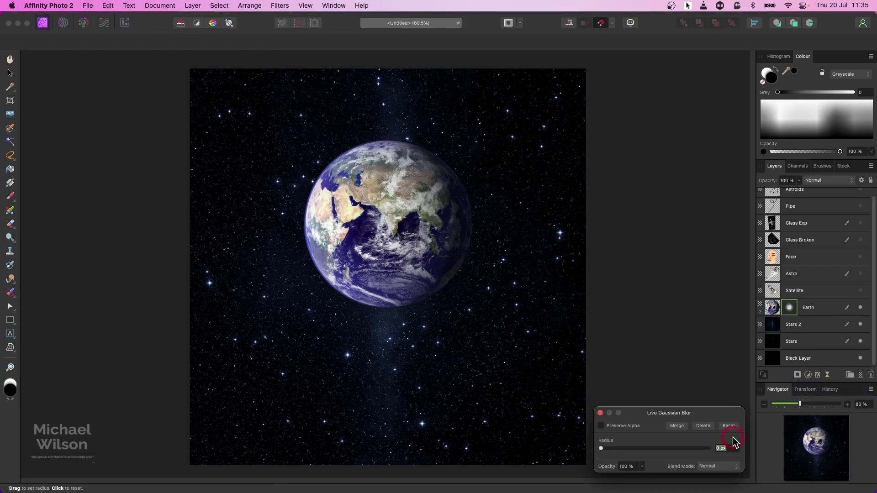
key(Return)
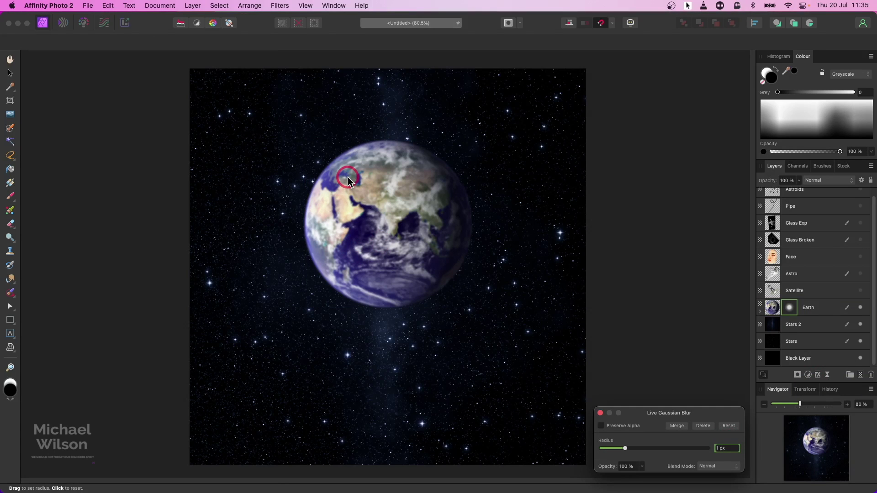
click(600, 414)
click(776, 306)
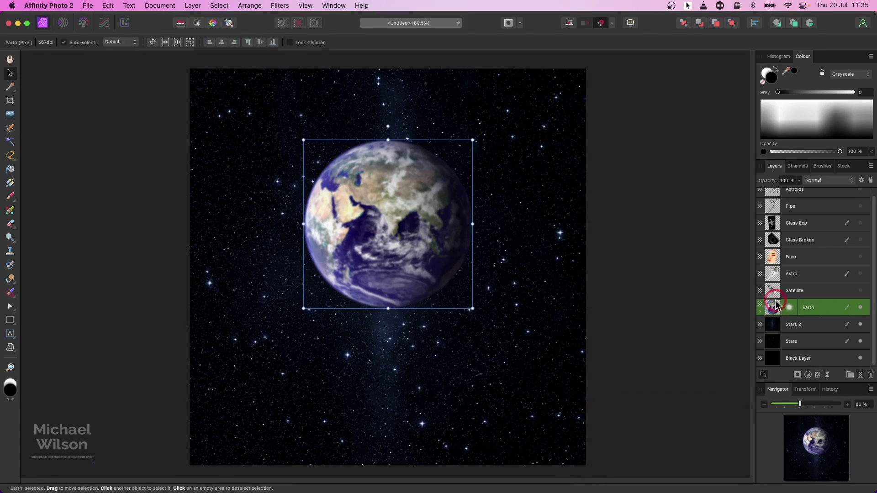
- Nest an Exposure adjustment inside the Earth layer and set it to -9.155
click(809, 376)
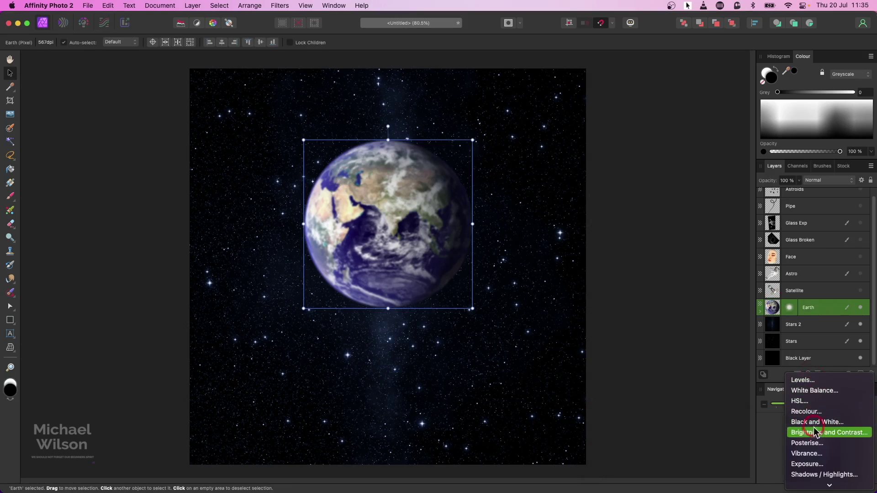
click(808, 464)
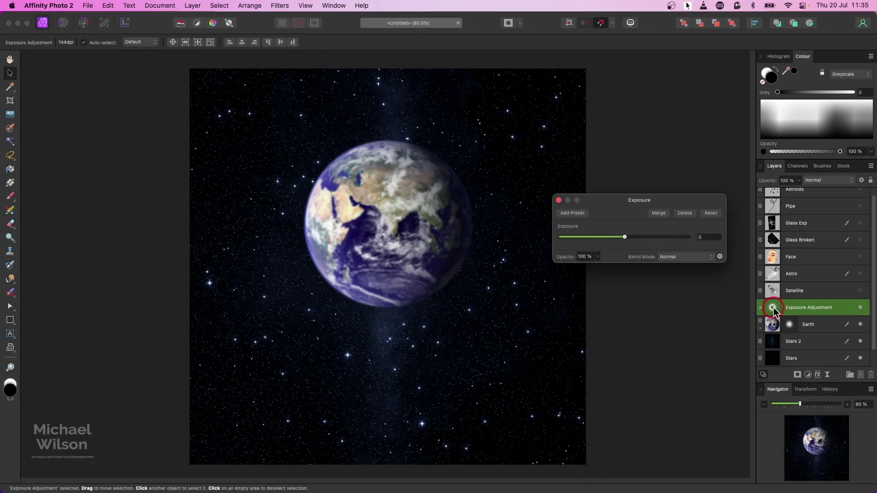
drag(774, 307, 775, 325)
click(760, 312)
click(795, 323)
drag(626, 237, 581, 237)
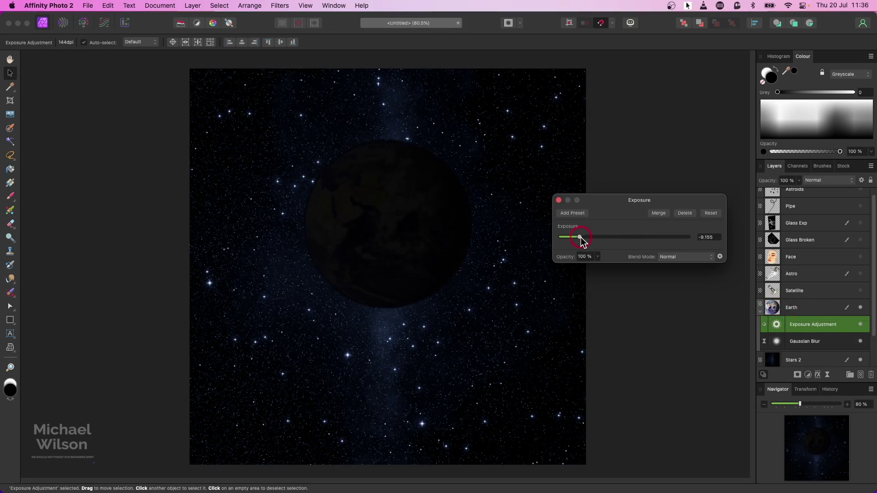
click(558, 200)
- Target the Exposure adjustment and set up the Paint Brush with the 128 px soft round brush
click(804, 325)
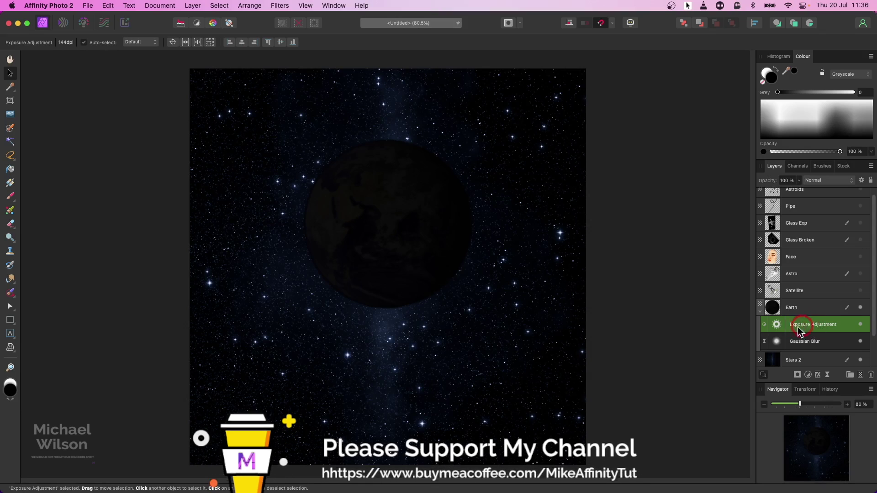
click(822, 166)
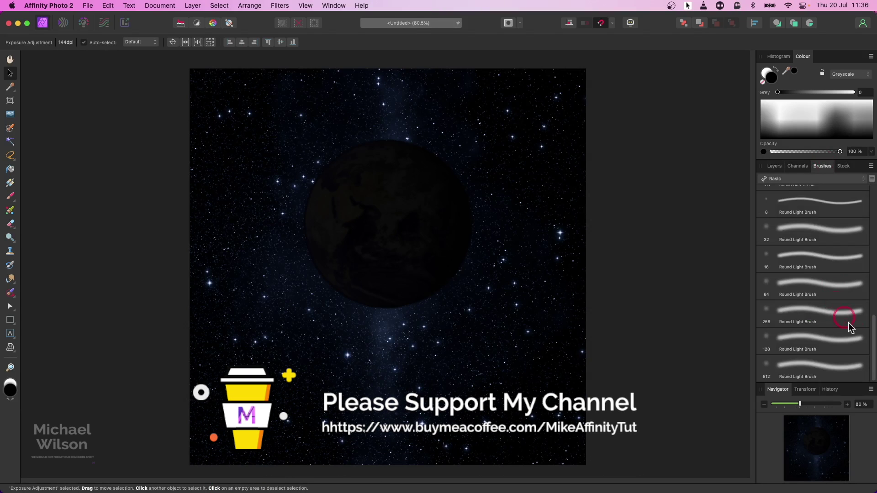
click(836, 350)
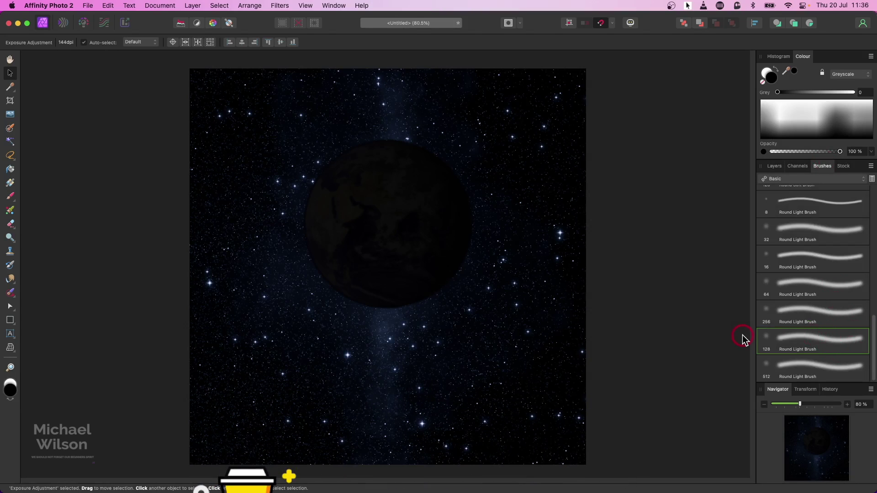
click(10, 197)
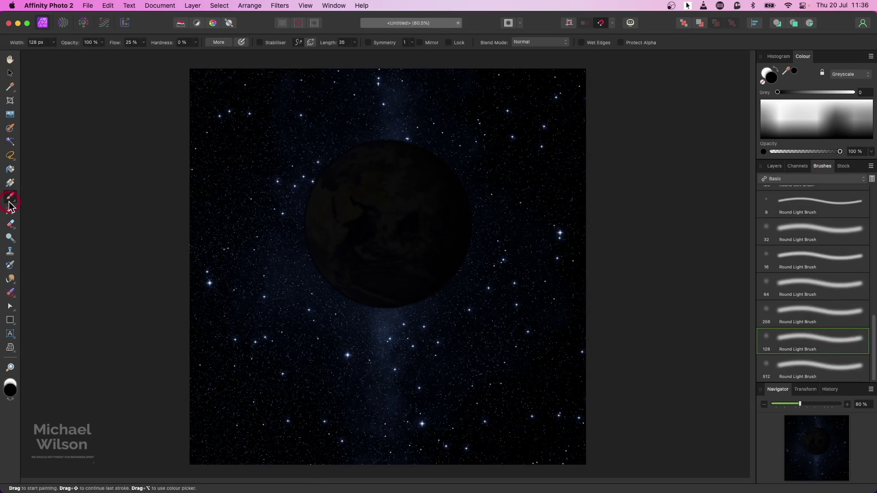
click(775, 166)
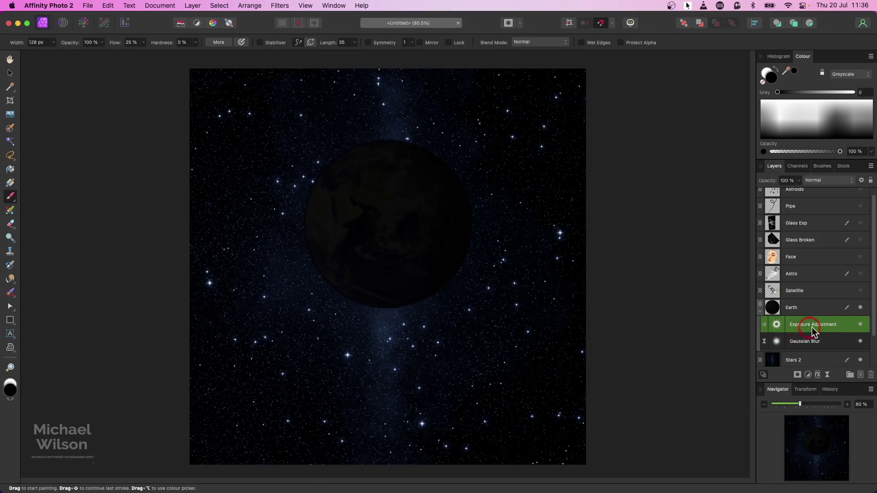
- Paint the exposure mask with a 595.5 px brush to restore the Earth's lit left side
click(398, 237)
key(])
key(])
key(])
key(])
key(])
key(])
key(])
key(])
key(])
key(])
key(])
key(])
key(])
key(])
key(])
key(])
mouse_move(538, 146)
mouse_down()
mouse_move(359, 165)
mouse_move(363, 135)
mouse_move(353, 139)
mouse_move(293, 211)
mouse_move(294, 284)
mouse_move(342, 353)
mouse_move(275, 289)
mouse_move(288, 171)
mouse_move(302, 165)
mouse_move(342, 334)
mouse_move(300, 285)
mouse_move(295, 212)
mouse_move(331, 151)
mouse_move(350, 144)
mouse_move(317, 165)
mouse_move(299, 232)
mouse_move(283, 191)
mouse_up()
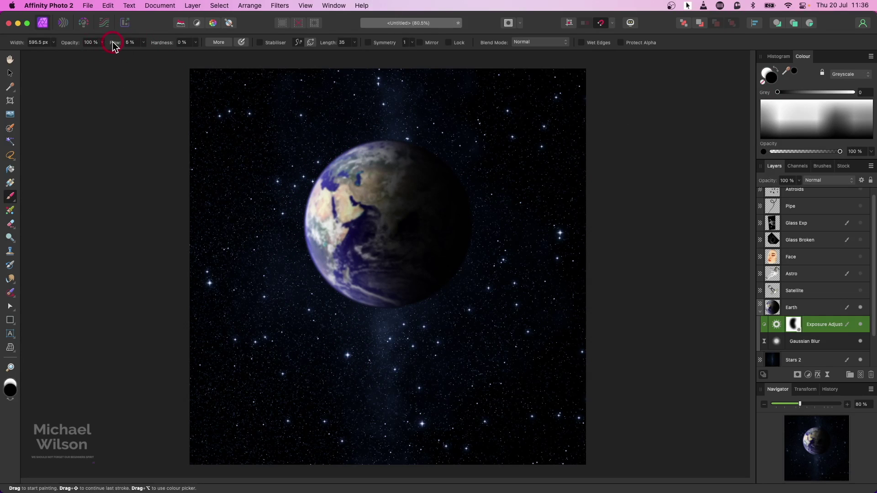
mouse_move(404, 166)
mouse_down()
mouse_move(395, 229)
mouse_move(398, 307)
mouse_move(390, 261)
mouse_move(405, 159)
mouse_move(386, 200)
mouse_move(374, 274)
mouse_move(358, 154)
mouse_move(342, 295)
mouse_move(418, 384)
mouse_up()
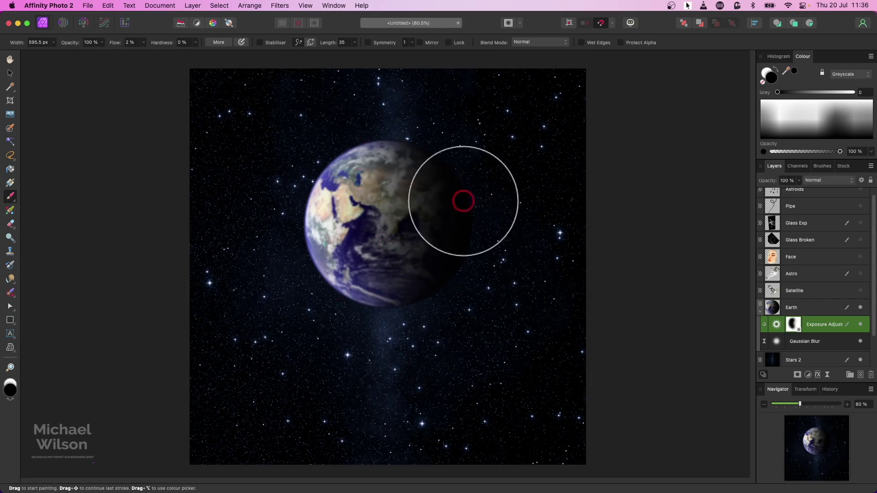
click(760, 309)
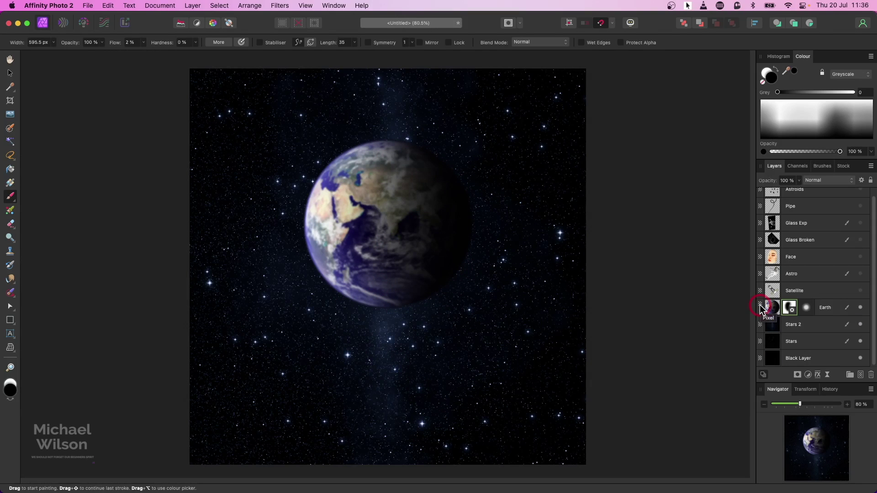
click(803, 279)
- Show the astronaut, set brush flow to 14% with a smaller size, and zoom to the helmet
click(859, 273)
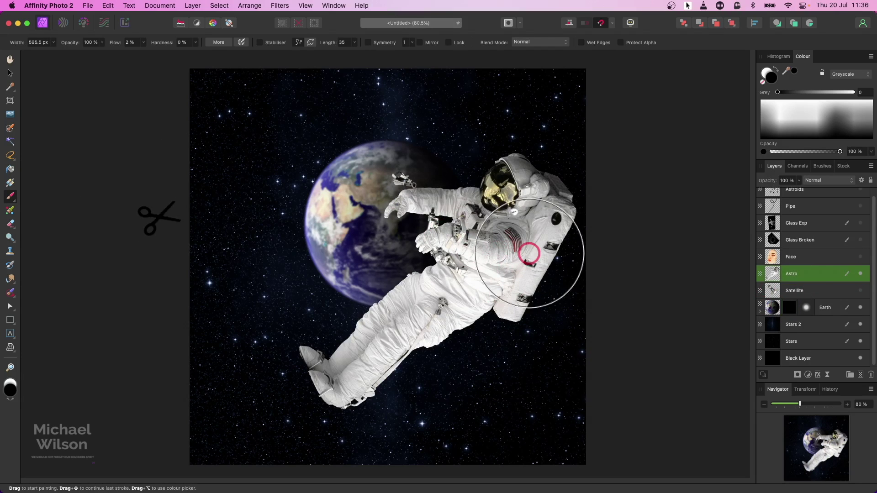
drag(118, 44, 121, 44)
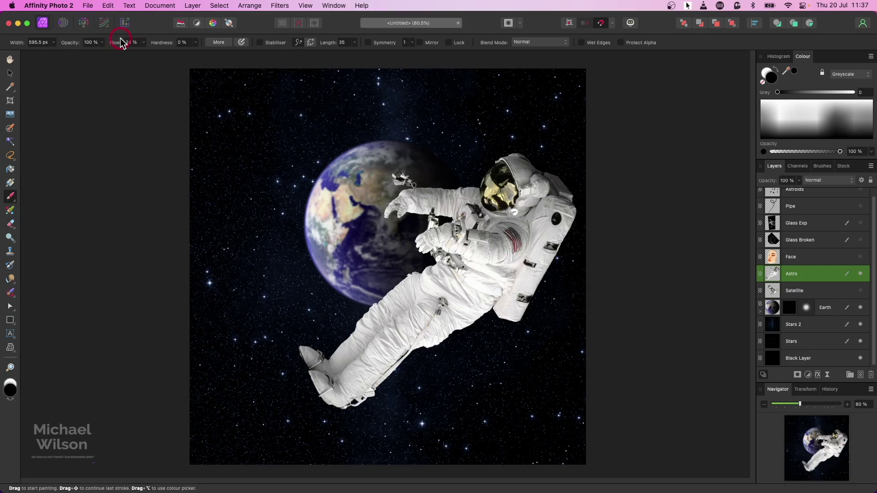
key(bracketleft)
key(bracketleft)
key(bracketleft)
key(bracketleft)
key(bracketleft)
key(bracketleft)
key(bracketleft)
key(bracketleft)
key(bracketleft)
key(bracketleft)
key(bracketleft)
key(bracketleft)
key(bracketleft)
key(bracketleft)
key(bracketleft)
key(bracketleft)
key(bracketleft)
key(bracketleft)
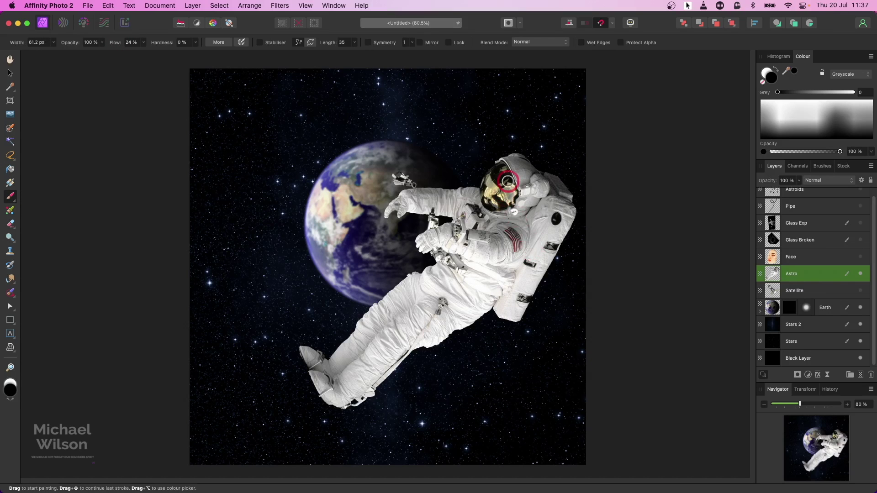
key(super+plus)
key(super+plus)
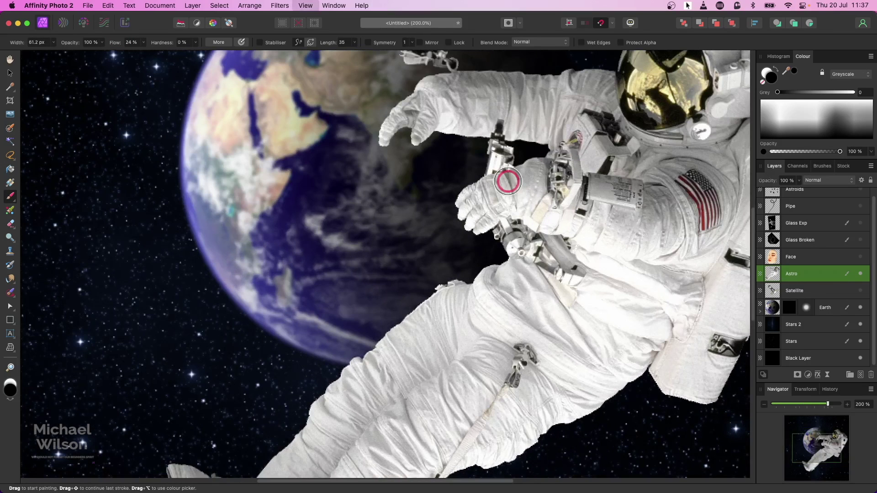
mouse_move(656, 96)
mouse_down()
mouse_move(568, 190)
mouse_move(429, 274)
mouse_move(420, 240)
mouse_move(429, 254)
mouse_move(391, 275)
mouse_move(426, 235)
mouse_move(442, 239)
mouse_move(458, 297)
mouse_move(461, 279)
mouse_move(448, 313)
mouse_move(392, 293)
mouse_move(406, 281)
mouse_move(421, 297)
mouse_move(446, 293)
mouse_move(430, 234)
mouse_move(456, 303)
mouse_move(419, 307)
mouse_move(399, 255)
mouse_move(390, 280)
mouse_move(398, 326)
mouse_move(404, 244)
mouse_move(430, 234)
mouse_move(452, 272)
mouse_move(431, 323)
mouse_move(419, 322)
mouse_move(458, 308)
mouse_move(442, 294)
mouse_move(393, 303)
mouse_move(398, 260)
mouse_move(428, 227)
mouse_move(444, 302)
mouse_move(426, 266)
mouse_move(421, 277)
mouse_up()
key(bracketleft)
key(bracketleft)
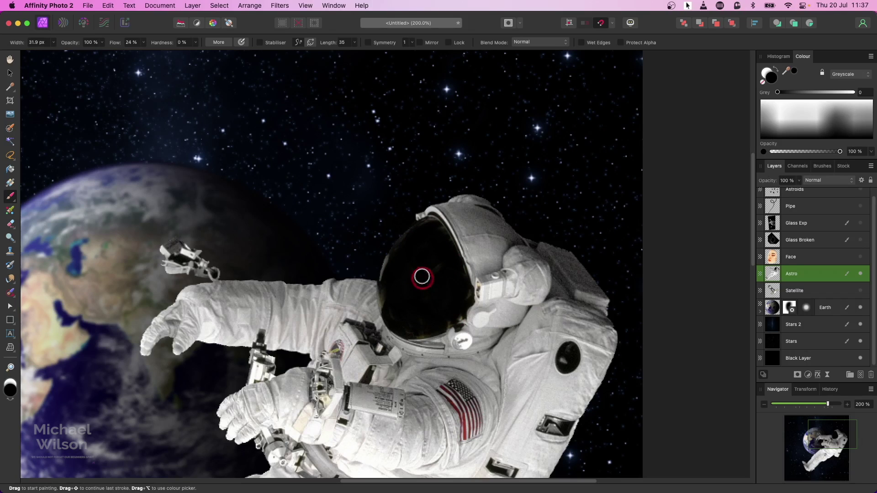
- Show the Face layer, then shrink and tilt it clockwise to sit inside the helmet
click(817, 256)
click(860, 257)
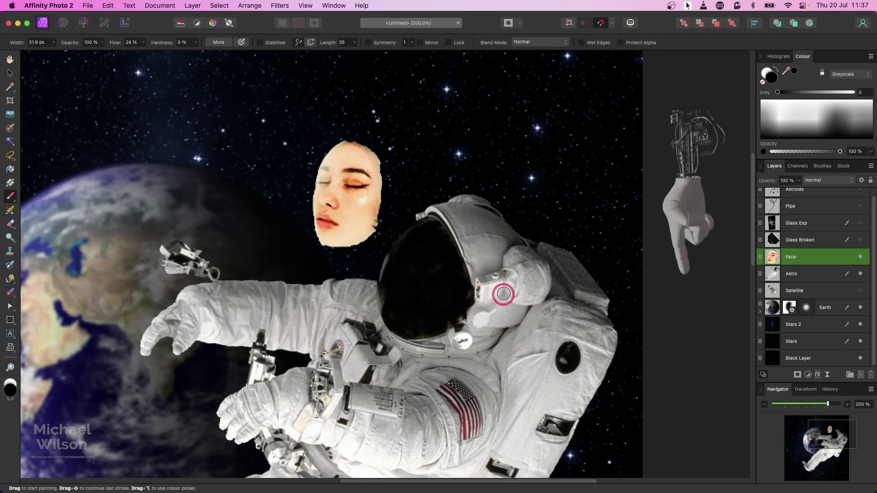
click(10, 74)
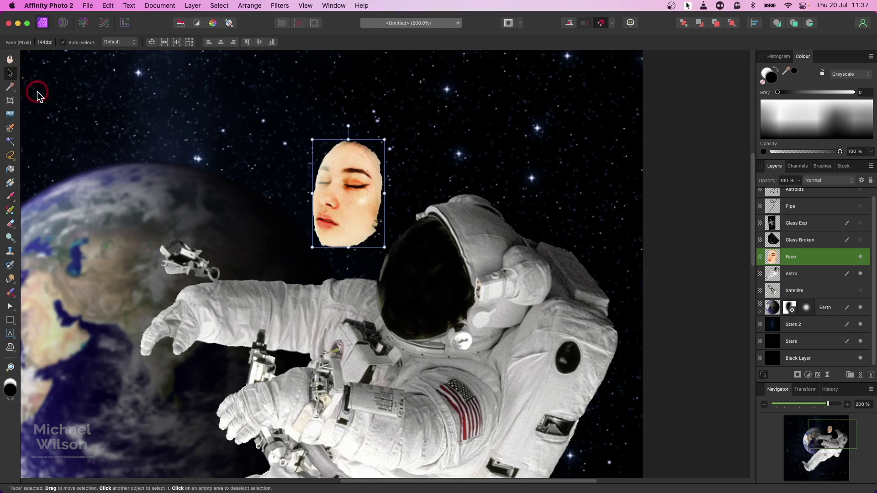
drag(358, 196, 424, 276)
mouse_move(447, 224)
mouse_down()
mouse_move(431, 232)
mouse_move(417, 211)
mouse_move(433, 222)
mouse_up()
drag(422, 279, 421, 276)
key(Left)
drag(459, 239, 457, 241)
drag(426, 275, 426, 274)
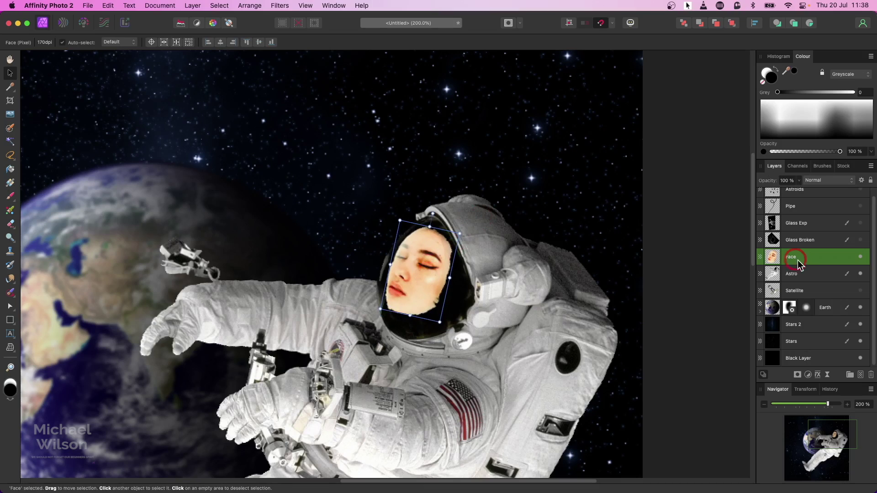
- Add a mask to the Face layer and target it for editing
click(797, 375)
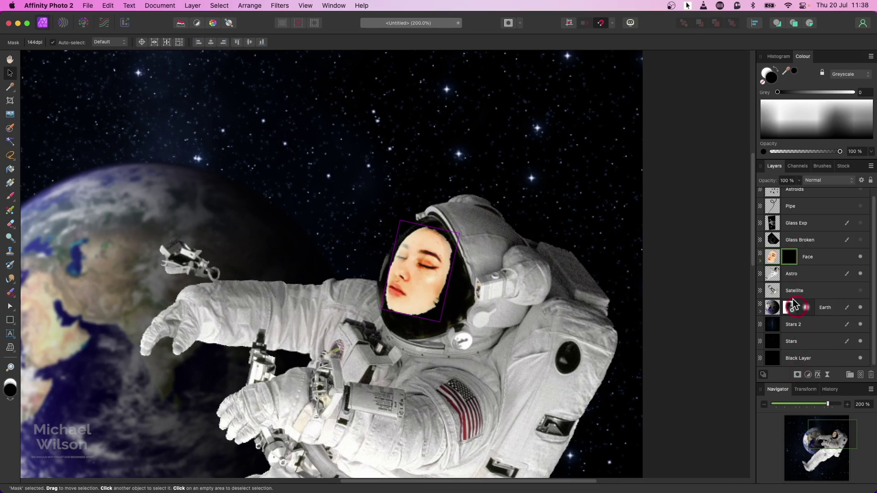
drag(759, 260, 786, 266)
click(761, 262)
click(817, 274)
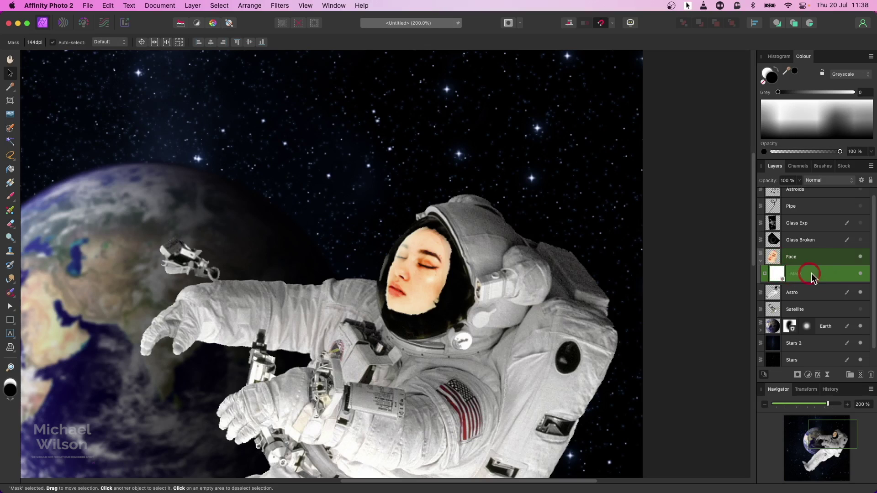
- Draw a linear gradient on the face mask, shifting its start and midpoint to darken the face
click(9, 184)
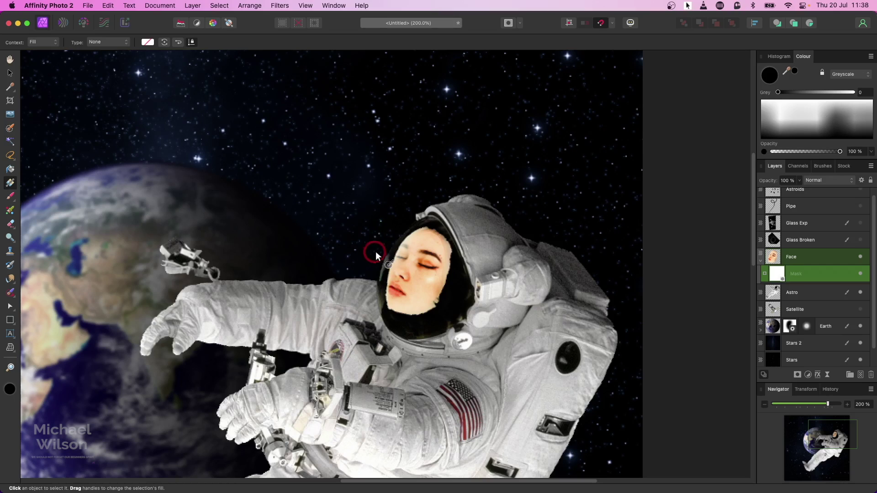
drag(369, 250, 466, 298)
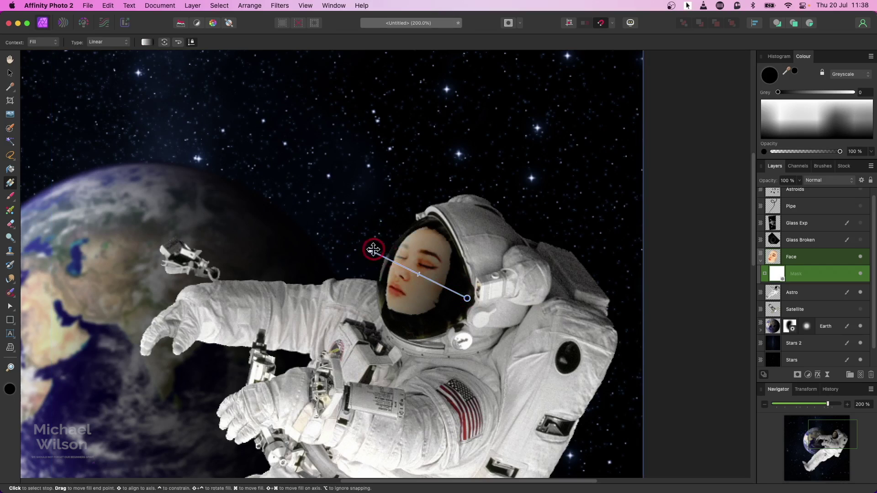
drag(366, 249, 349, 239)
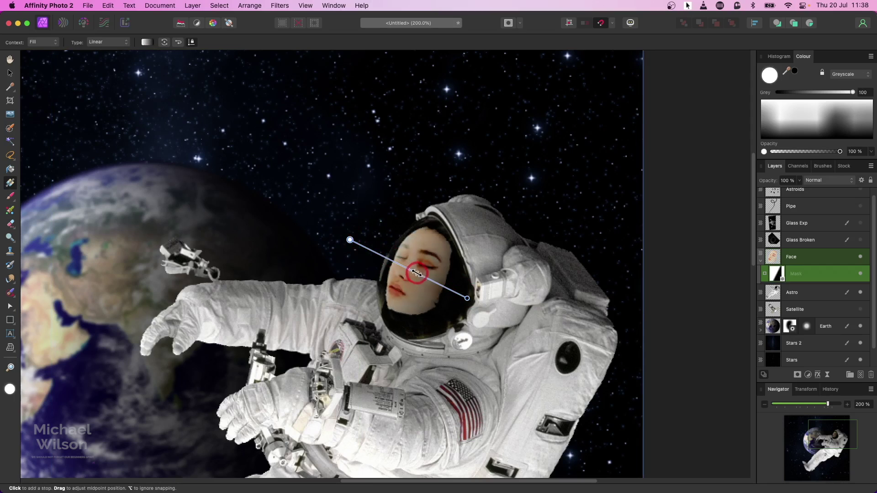
drag(404, 266, 399, 264)
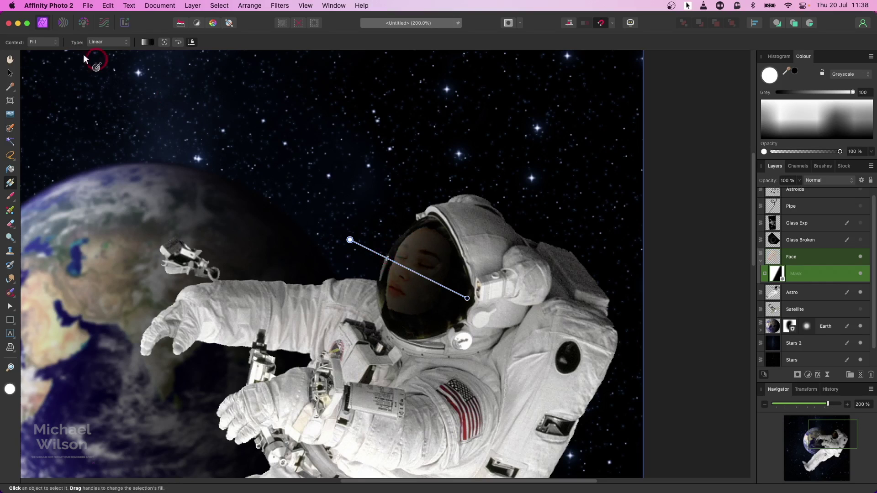
click(10, 73)
- Rotate the face to about -17.7° and settle it inside the helmet
click(760, 261)
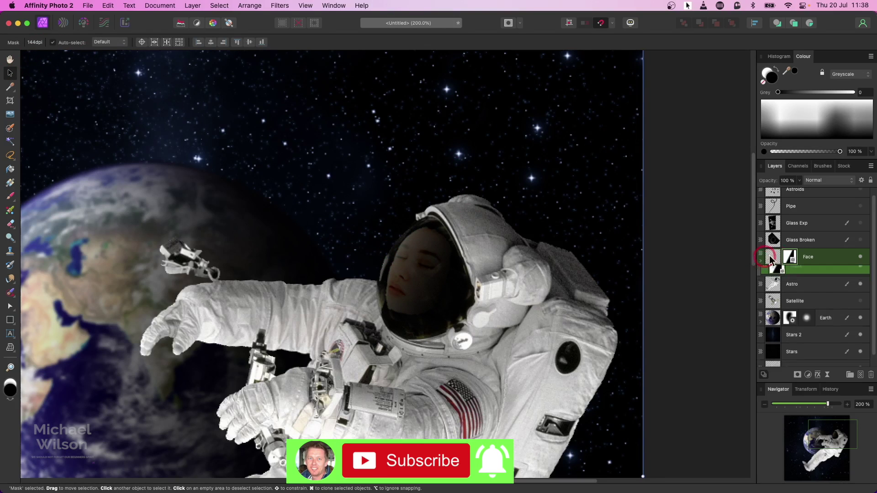
drag(419, 202, 442, 217)
drag(429, 267, 428, 263)
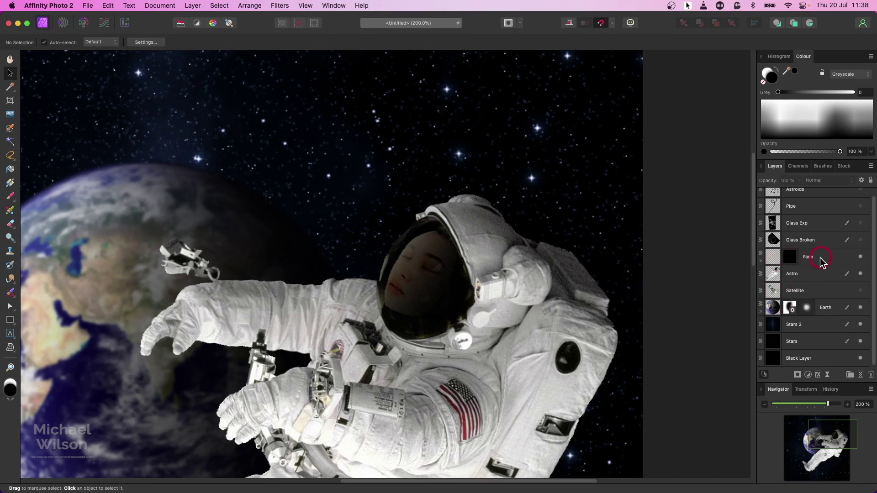
- Smudge the Face layer with a narrower Smudge Brush, then fit the whole document in view
click(772, 259)
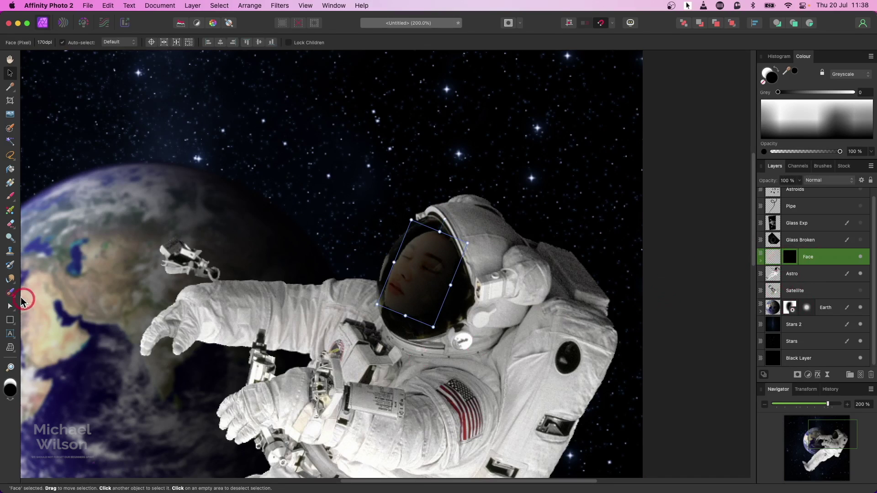
click(10, 279)
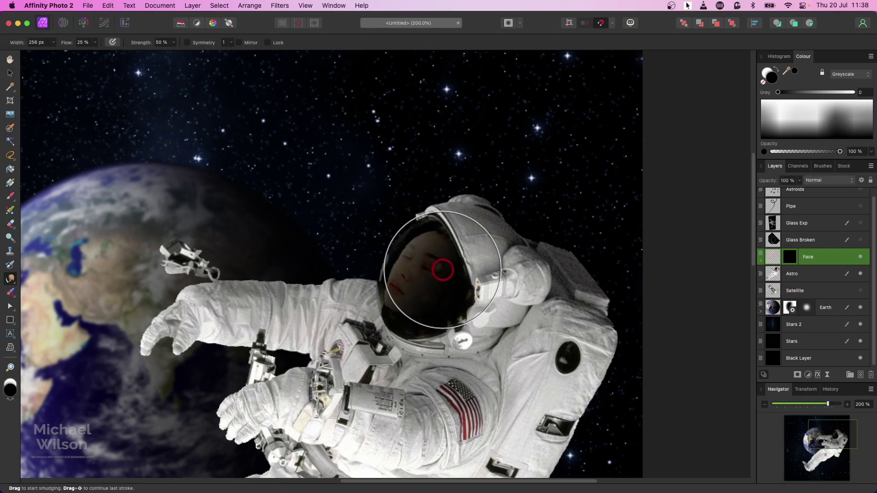
key(bracketleft)
key(bracketleft)
key(bracketleft)
key(bracketleft)
key(bracketleft)
key(bracketleft)
key(bracketleft)
key(bracketleft)
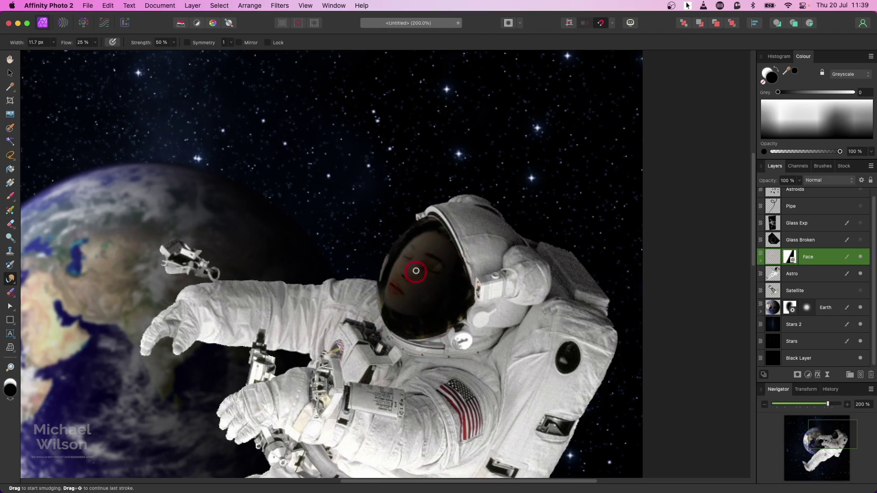
key(super+0)
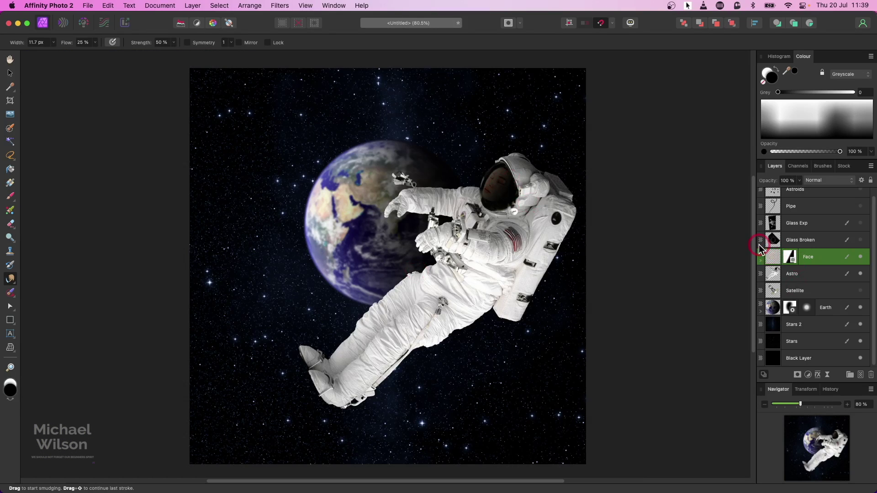
- Nudge the face right and rotate it back to about -14°, deselecting to check placement
click(10, 73)
click(502, 190)
drag(502, 189, 504, 189)
drag(505, 150, 508, 142)
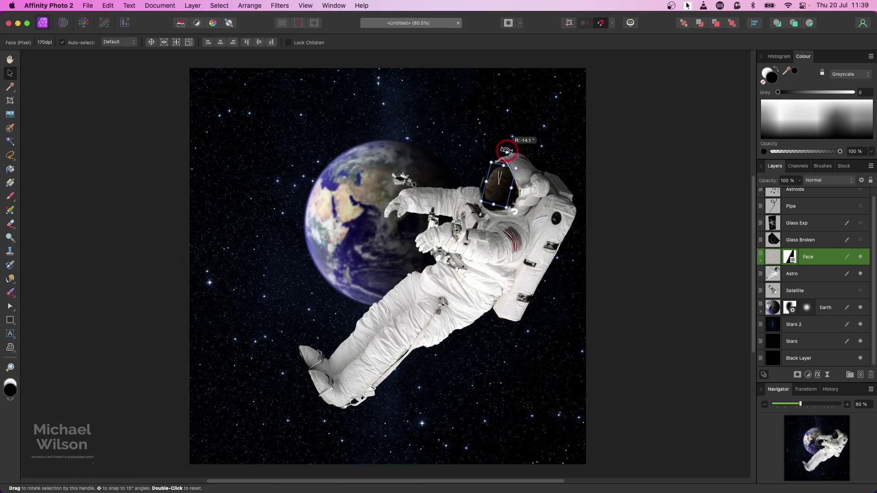
click(616, 190)
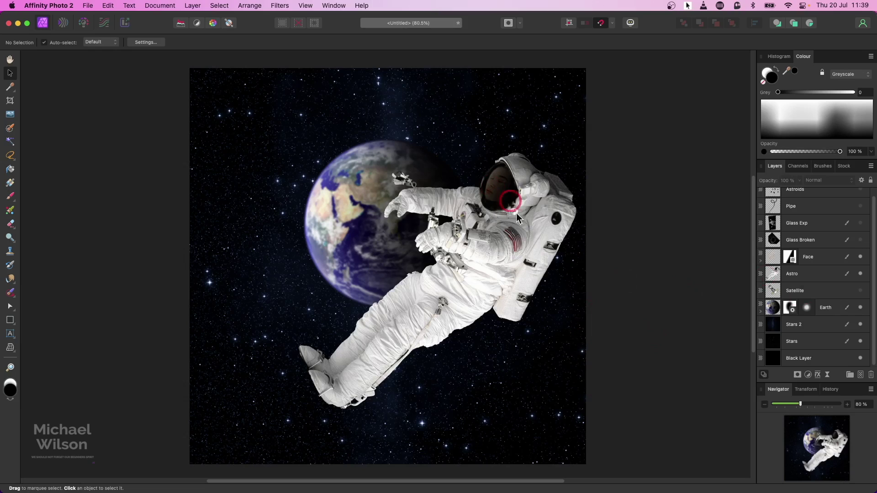
click(773, 261)
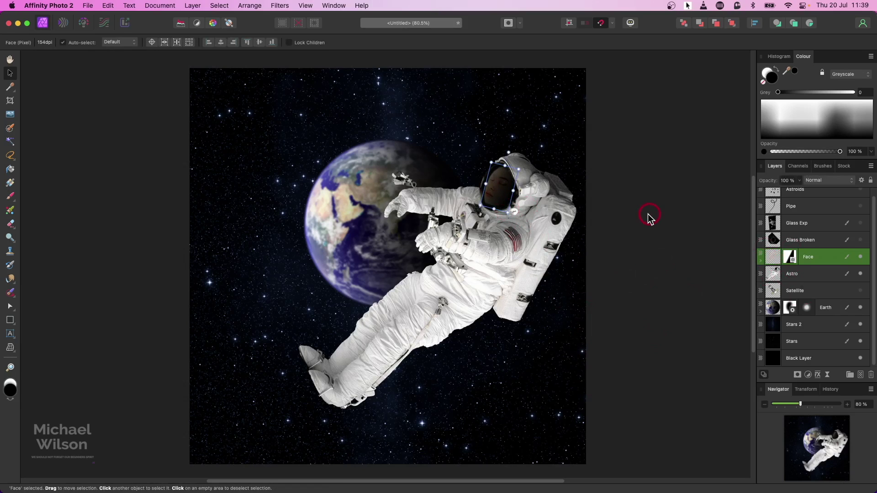
click(635, 242)
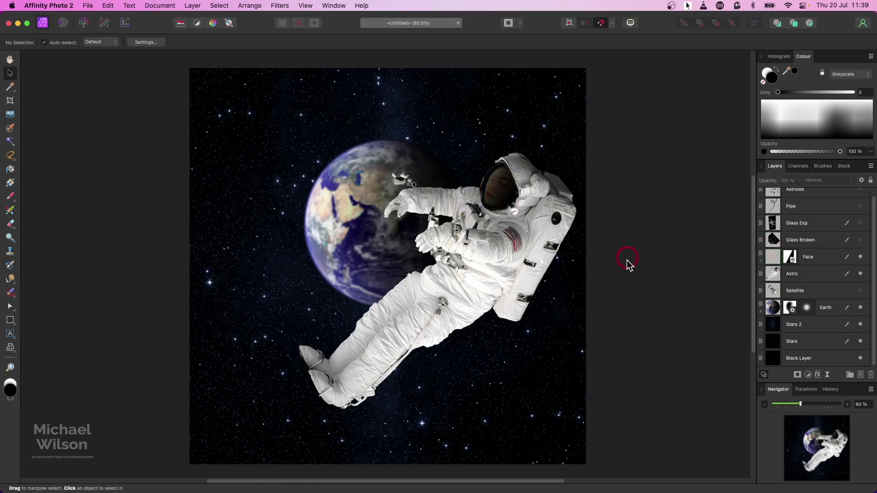
click(812, 260)
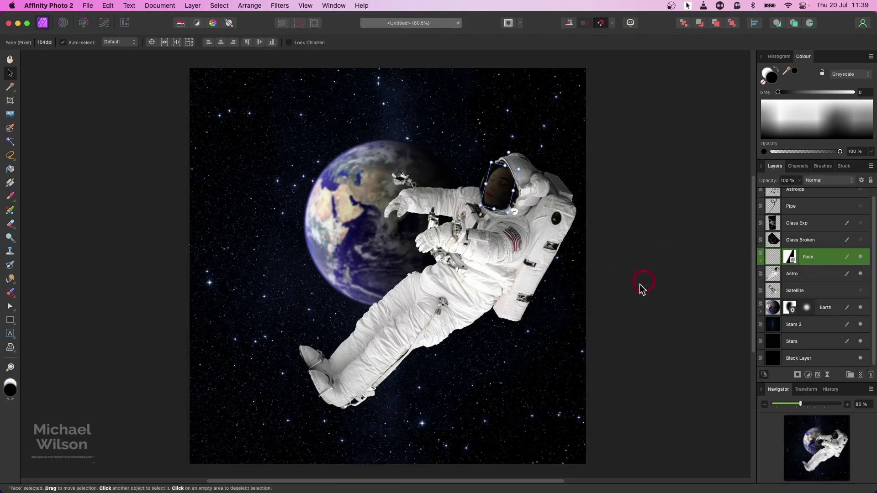
click(660, 279)
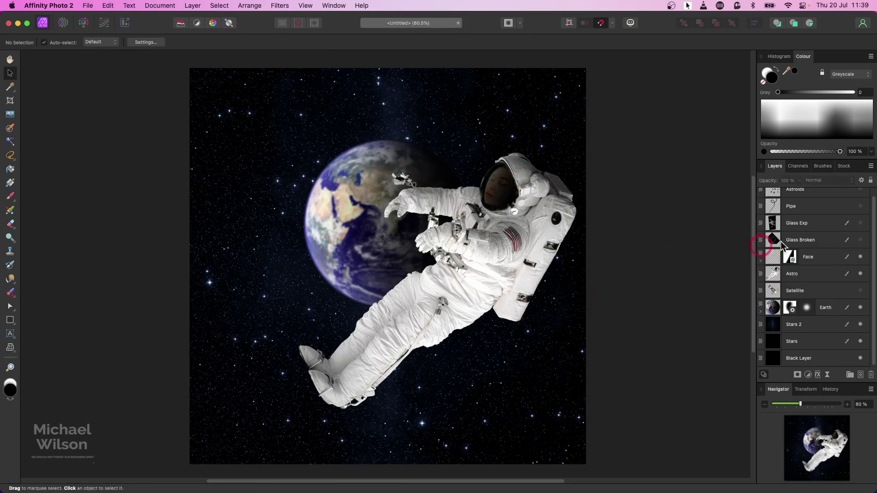
- Show the Glass Broken layer and set its blend mode to Screen
click(813, 241)
click(860, 239)
drag(332, 354, 416, 201)
click(826, 181)
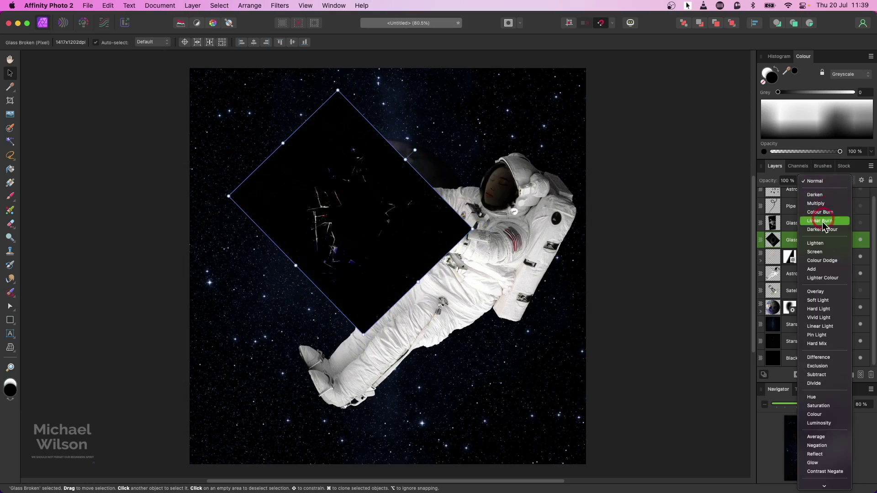
click(821, 251)
- Shrink, tilt and position the broken glass over the astronaut's visor
drag(338, 90, 348, 197)
drag(390, 263, 522, 183)
drag(490, 213, 506, 207)
drag(512, 141, 519, 129)
click(630, 172)
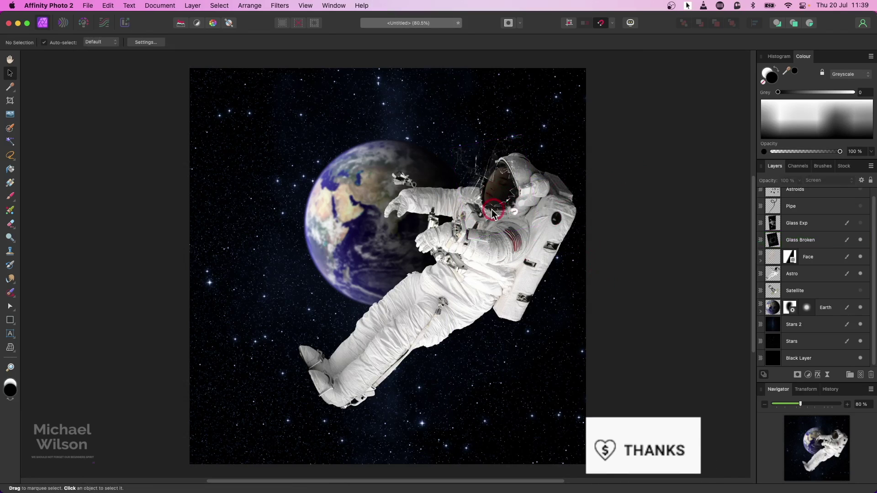
- Show the Glass Exp layer and set its blend mode to Screen to drop the black
click(805, 227)
click(861, 223)
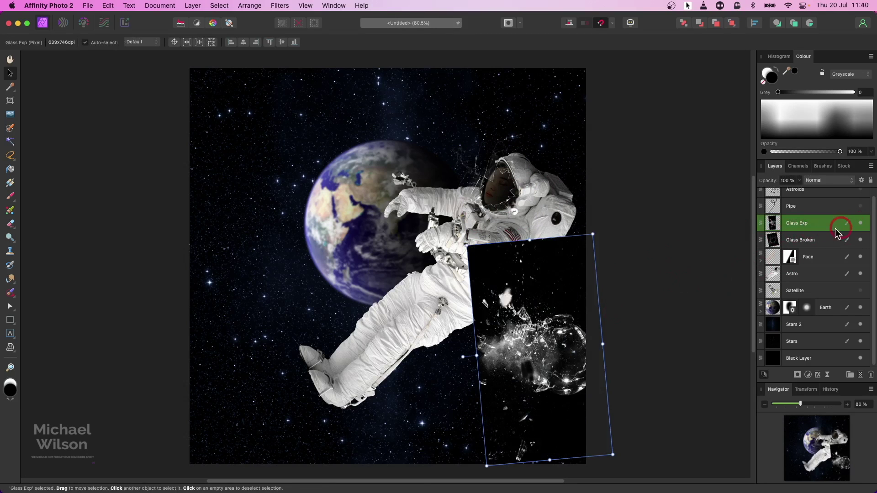
drag(559, 311, 320, 198)
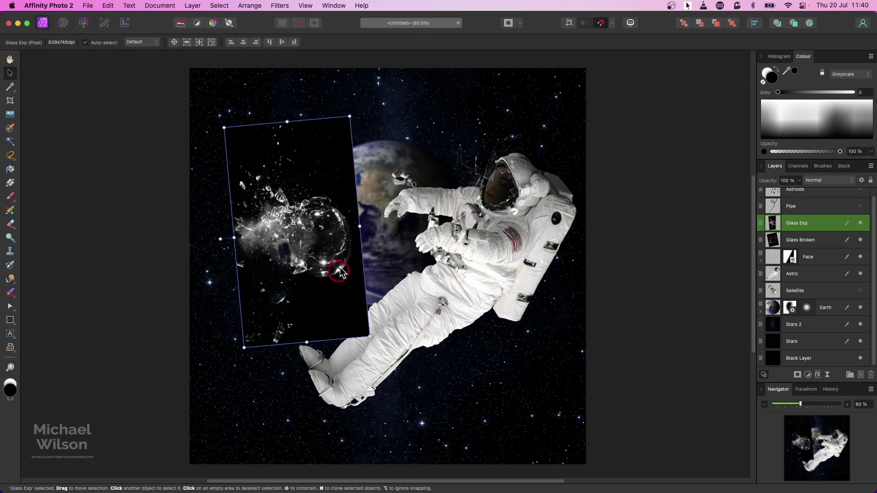
click(822, 179)
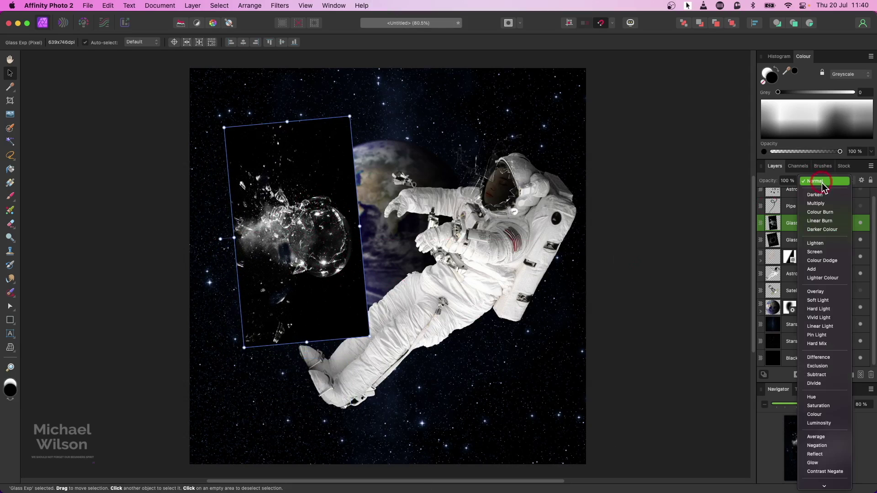
click(818, 250)
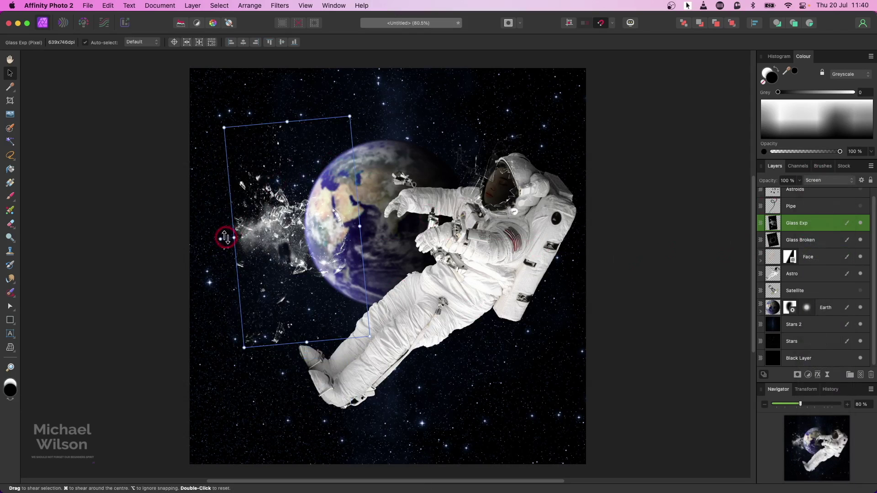
- Rotate, shrink and move the shattered glass onto the astronaut's helmet
drag(218, 238, 352, 231)
drag(283, 213, 524, 232)
drag(587, 102, 560, 154)
drag(511, 232, 537, 209)
drag(581, 122, 574, 129)
drag(544, 231, 544, 227)
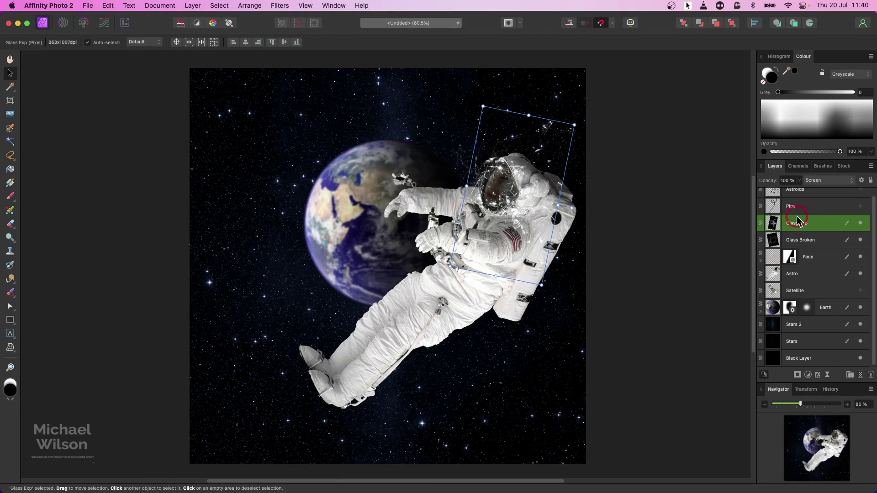
- Duplicate Glass Exp and flip the copy horizontally
key(super+j)
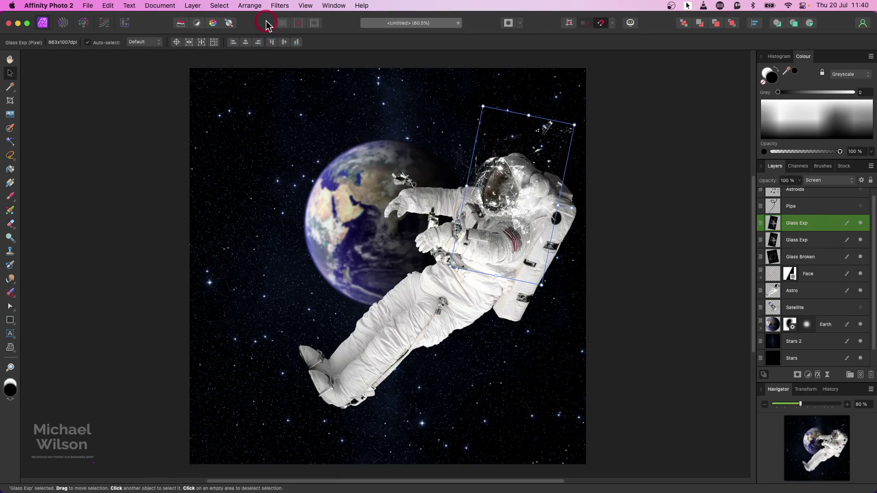
click(251, 6)
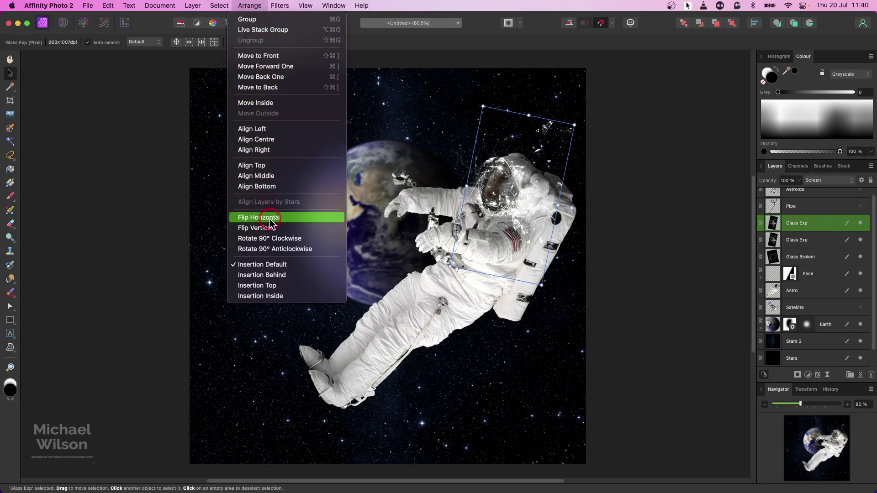
click(256, 216)
- Rotate the flipped copy to about 45° over the helmet and face, then select the Face mask
drag(533, 242, 466, 235)
drag(411, 202, 415, 175)
mouse_move(478, 236)
mouse_down()
mouse_move(475, 222)
mouse_move(481, 230)
mouse_up()
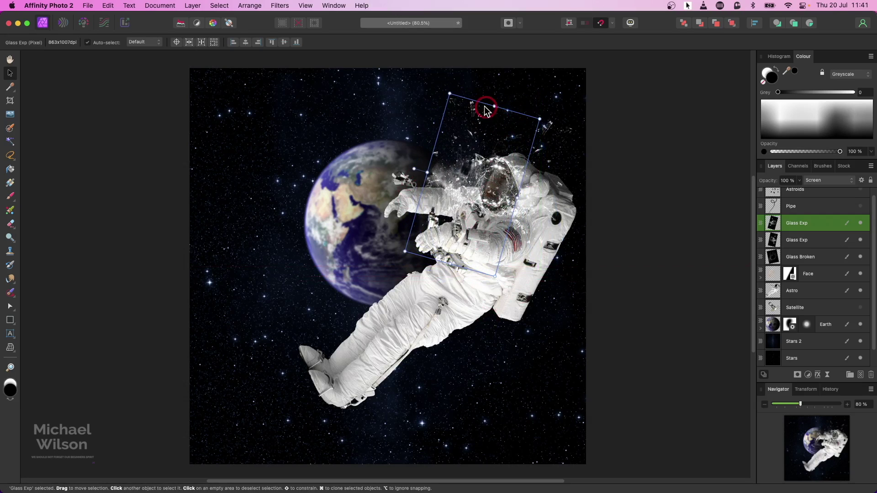
drag(411, 168, 431, 132)
drag(477, 200, 486, 211)
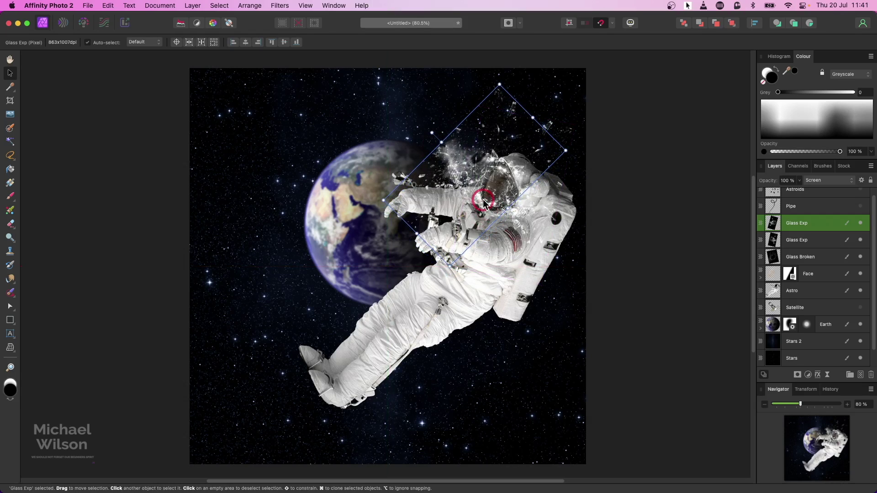
click(761, 278)
click(775, 291)
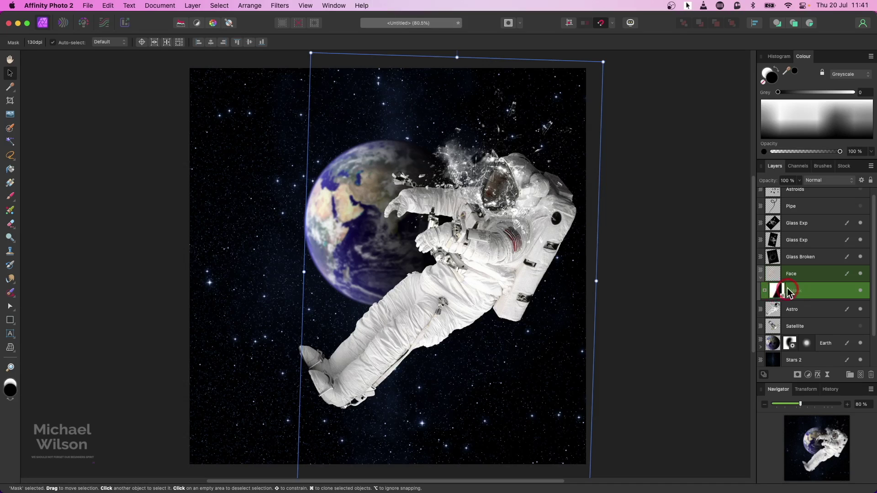
- Paint white with an enlarged brush on the Face mask to reveal the face in the visor
click(8, 196)
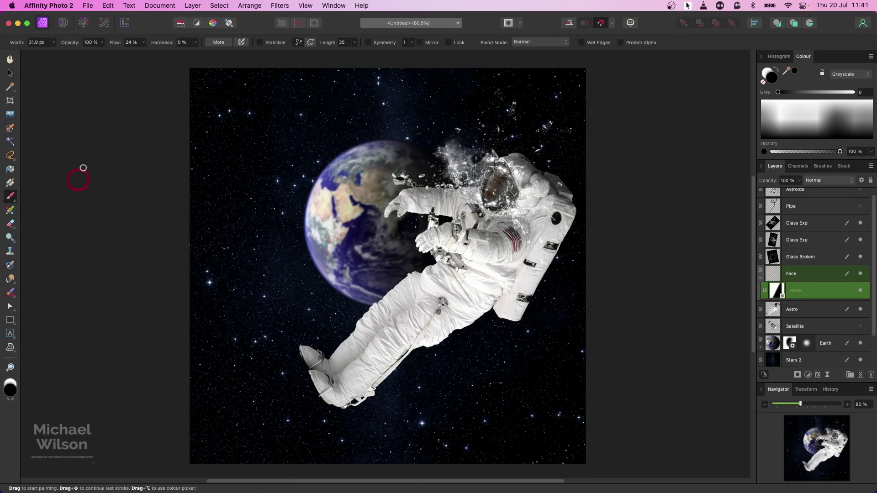
key(bracketright)
key(bracketright)
key(bracketright)
key(bracketright)
key(bracketright)
key(bracketright)
key(bracketright)
click(767, 73)
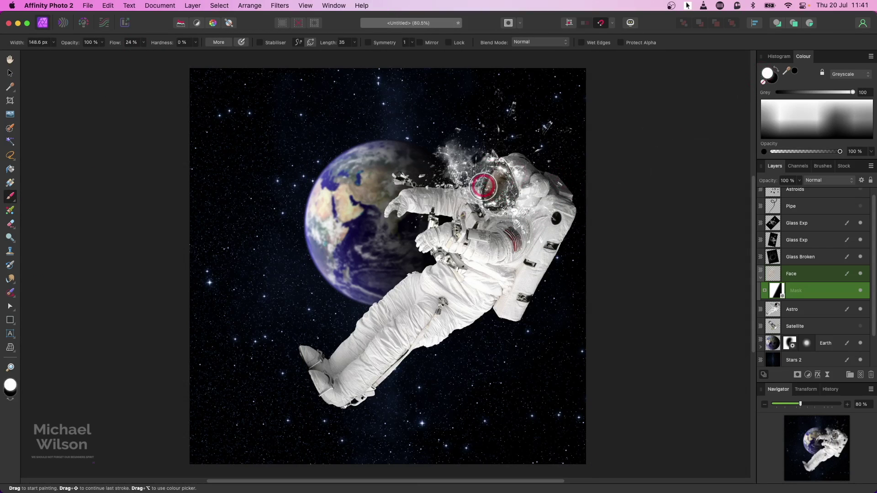
drag(486, 182, 507, 166)
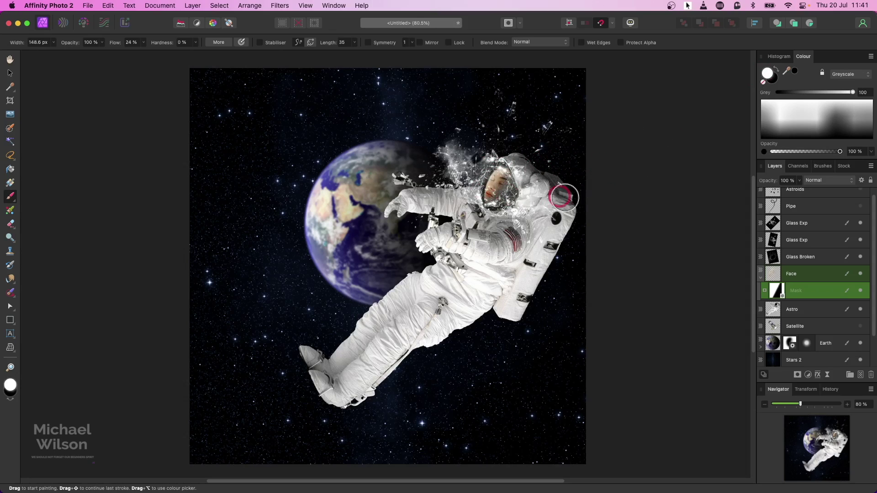
key(x)
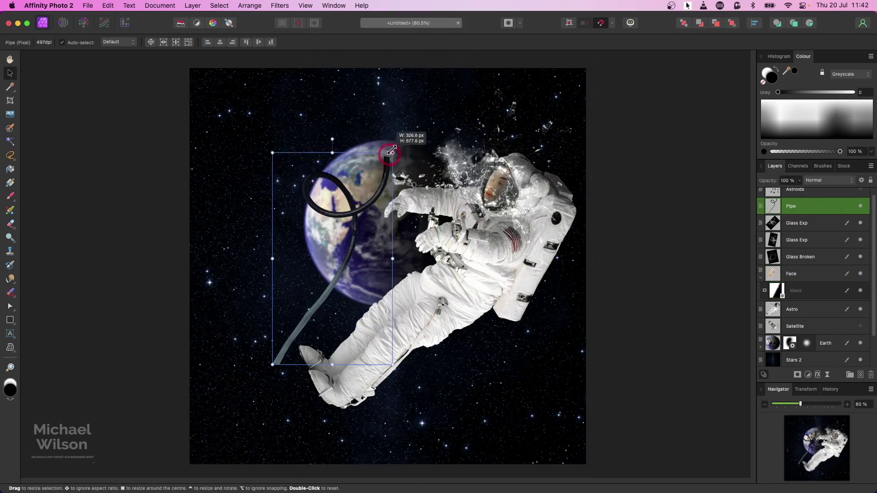
- Enlarge the Pipe layer and darken it with a lowered Exposure adjustment
drag(393, 152, 414, 112)
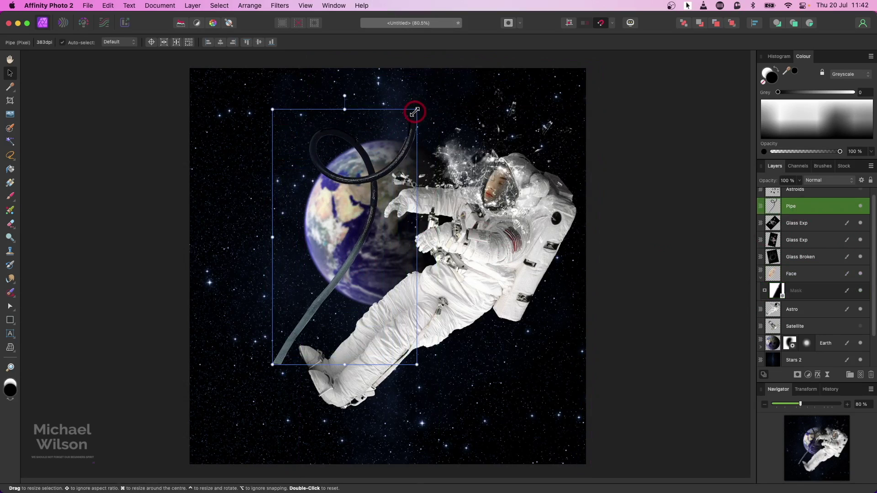
click(807, 375)
click(810, 462)
drag(624, 237, 590, 237)
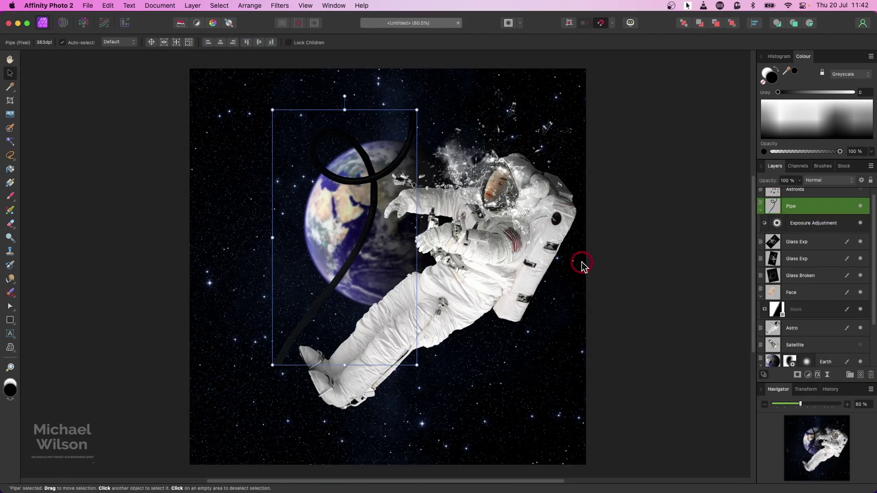
- Enlarge the pipe in several passes and shift it down-left past the bottom edge
key(super+minus)
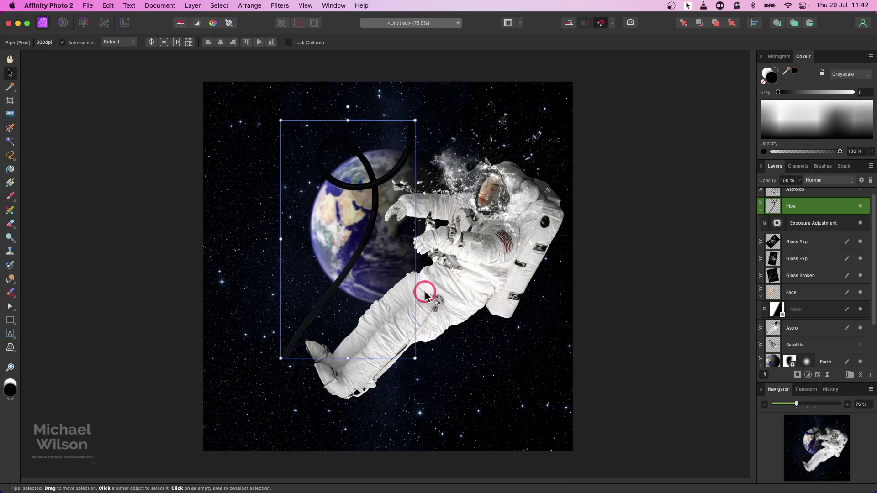
key(super+minus)
drag(406, 169, 455, 82)
drag(424, 204, 355, 283)
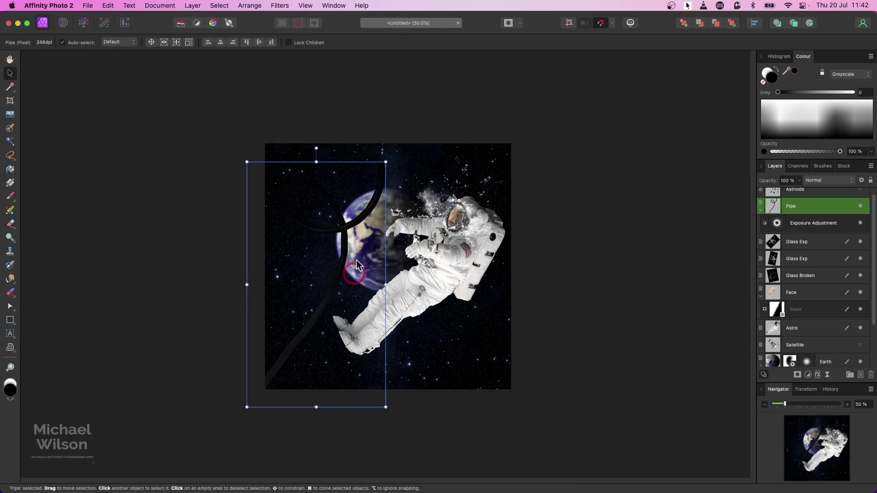
drag(383, 161, 430, 102)
drag(389, 196, 373, 252)
drag(228, 143, 213, 119)
drag(355, 253, 358, 271)
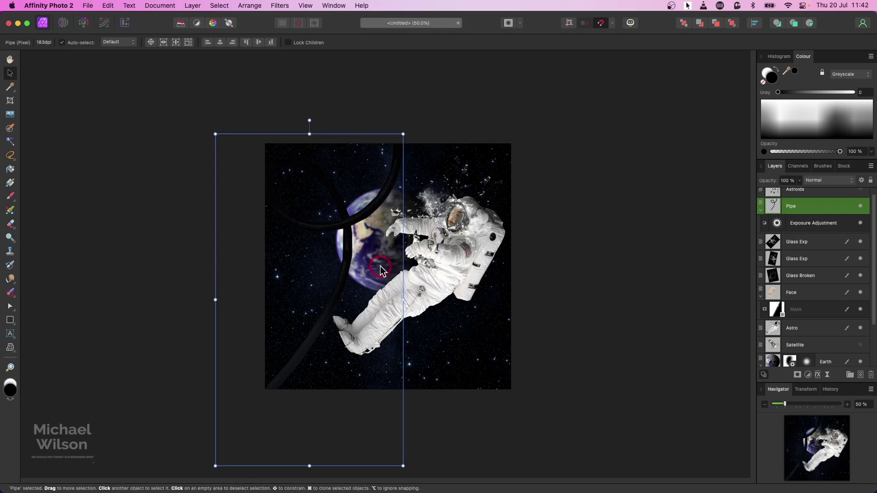
key(super+0)
- Paint the Exposure mask in black and white to restore pipe sheen, then nest it in Pipe
double_click(776, 223)
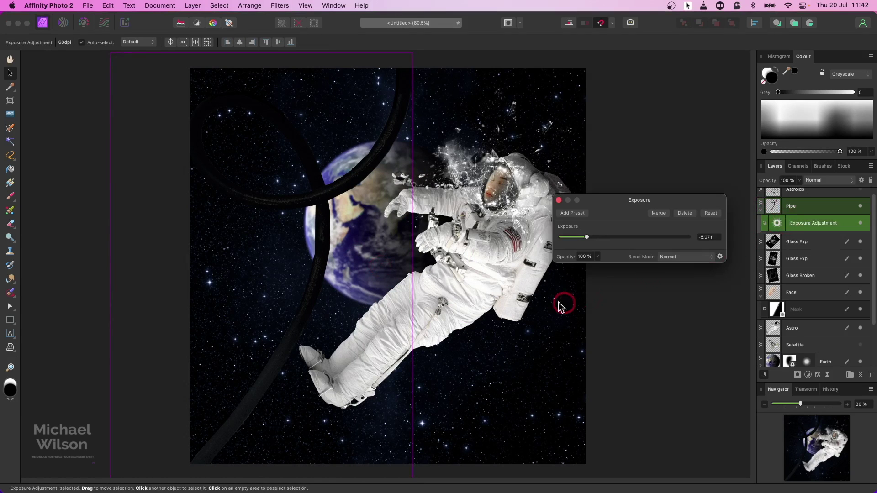
click(13, 199)
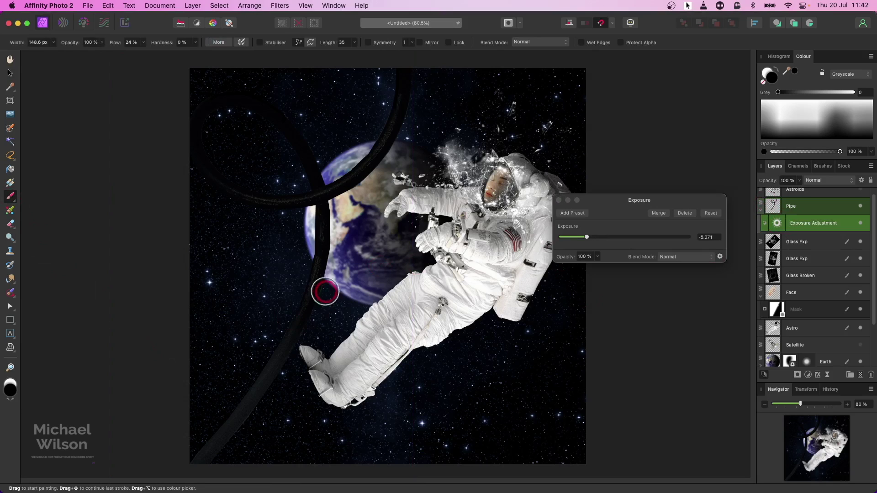
mouse_move(312, 270)
mouse_down()
mouse_move(312, 209)
mouse_move(314, 263)
mouse_move(294, 320)
mouse_move(250, 383)
mouse_move(264, 366)
mouse_up()
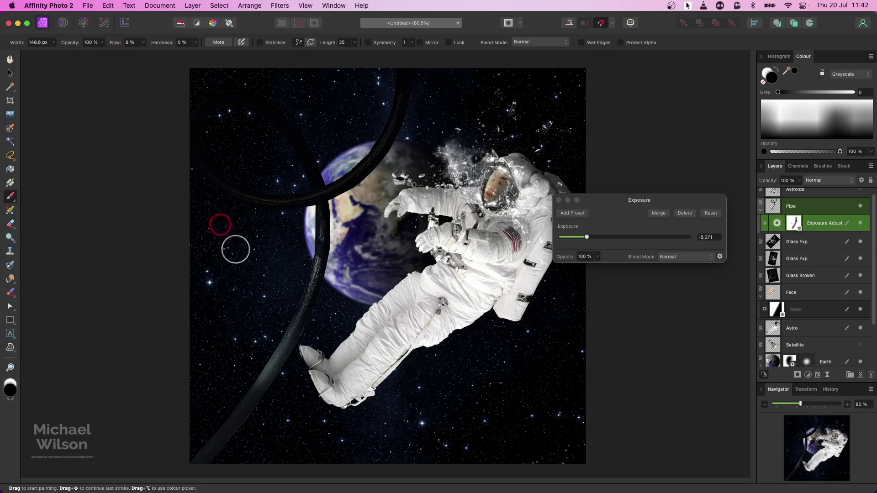
drag(260, 374, 187, 463)
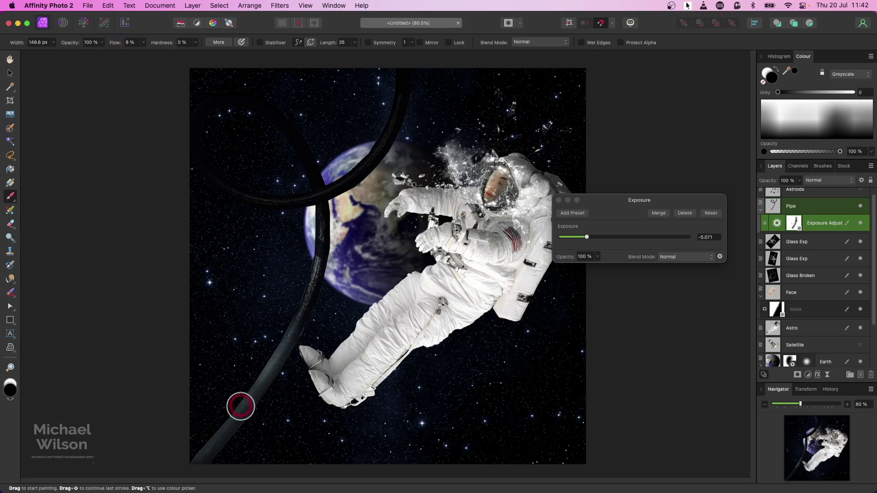
key(x)
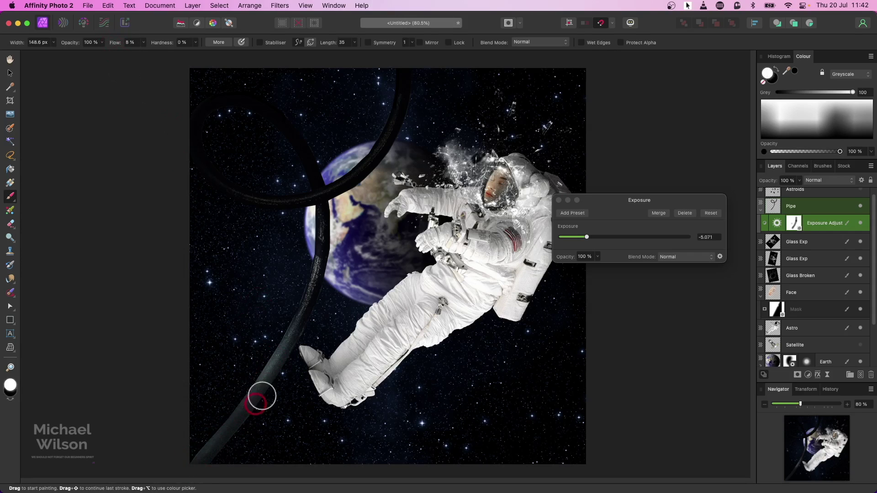
mouse_move(275, 379)
mouse_down()
mouse_move(289, 353)
mouse_move(237, 430)
mouse_move(300, 329)
mouse_move(237, 429)
mouse_up()
key(x)
mouse_move(205, 126)
mouse_down()
mouse_move(308, 201)
mouse_move(377, 137)
mouse_up()
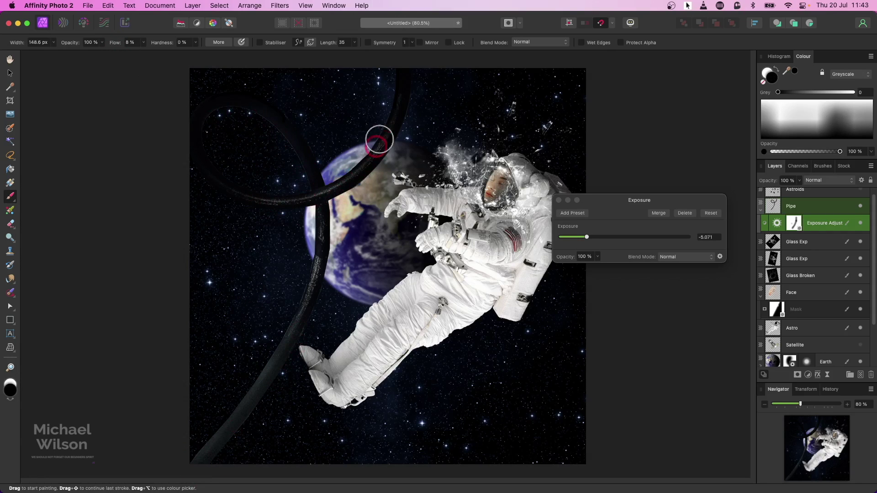
click(558, 200)
drag(785, 224, 771, 204)
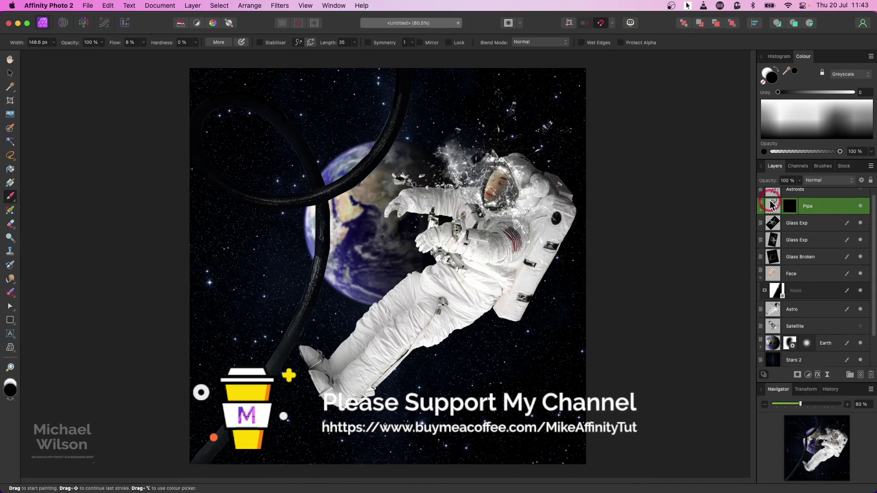
- Duplicate Pipe, stack the copy behind the astronaut, and rotate it to curl behind the helmet
key(super+j)
click(760, 294)
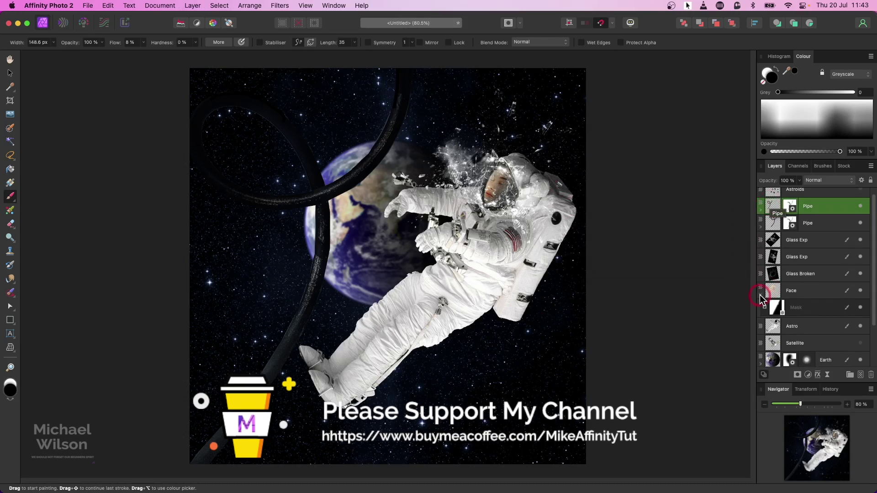
drag(818, 211, 802, 311)
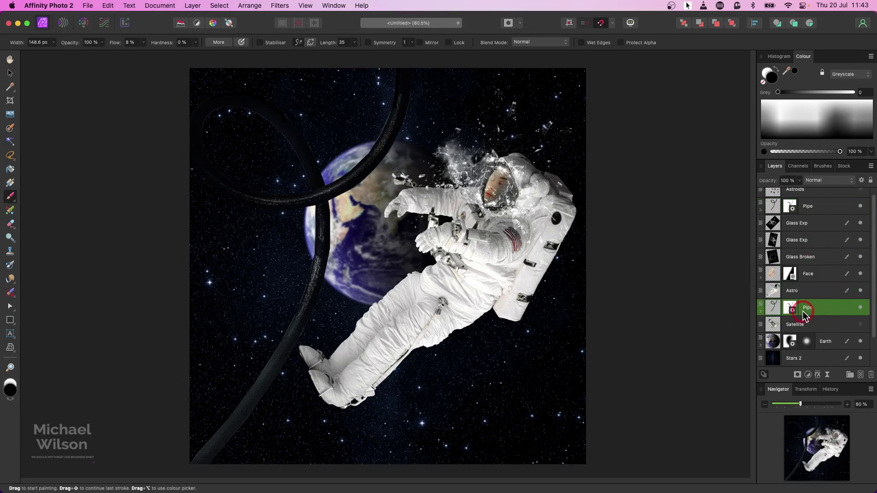
click(10, 74)
drag(389, 92, 578, 142)
drag(519, 75, 518, 365)
drag(608, 299, 645, 88)
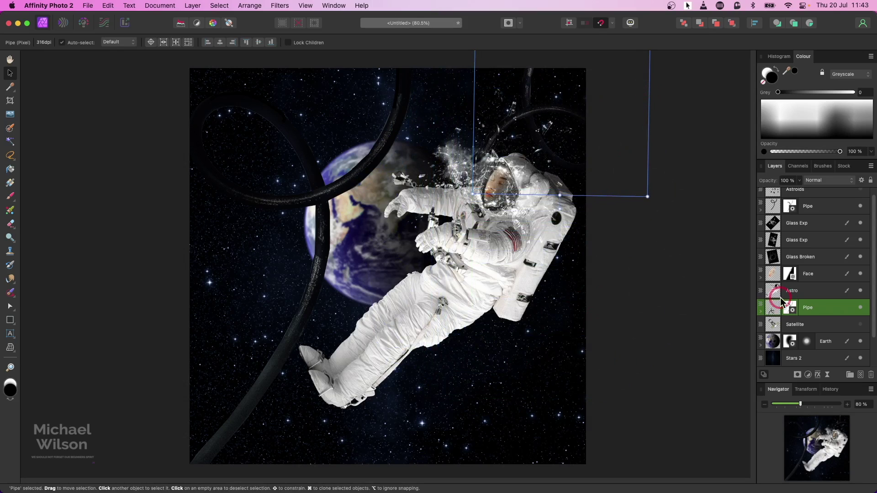
click(760, 312)
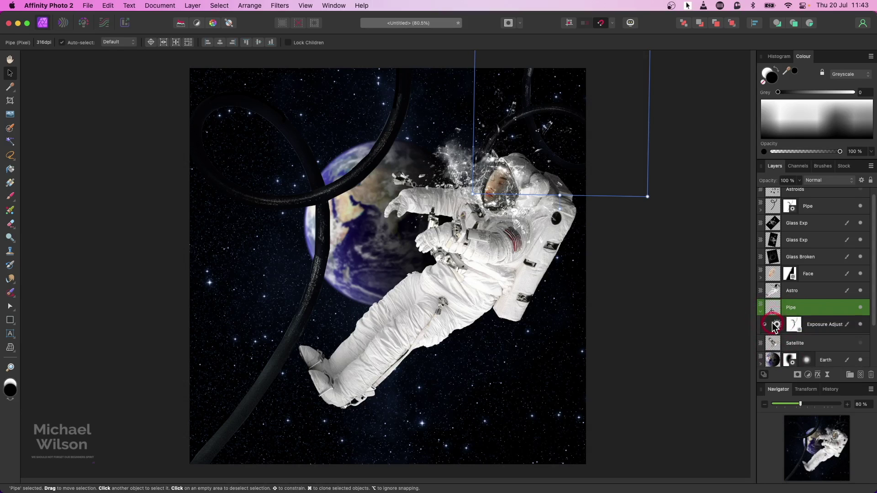
- Lighten the background pipe by setting its Exposure to -1.033
double_click(775, 325)
drag(611, 236, 615, 236)
click(558, 200)
click(769, 319)
click(761, 311)
- Duplicate the front pipe, shrink the copy, and flip it horizontally
click(785, 207)
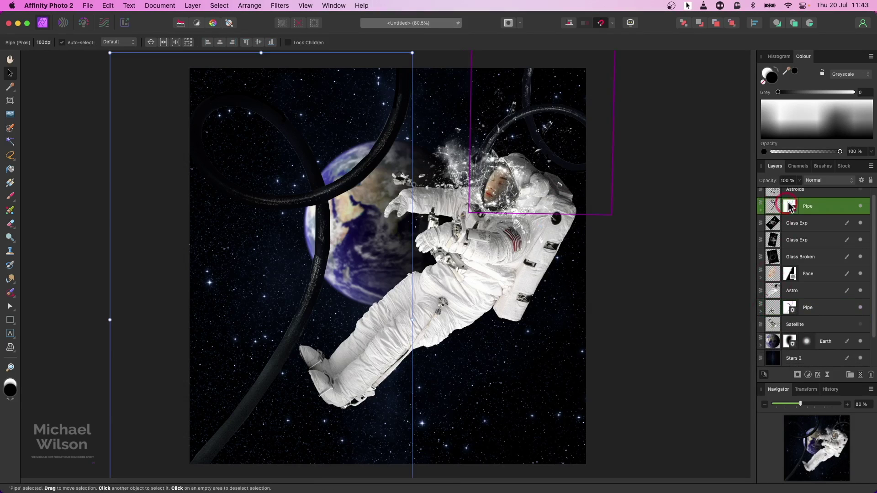
key(super+j)
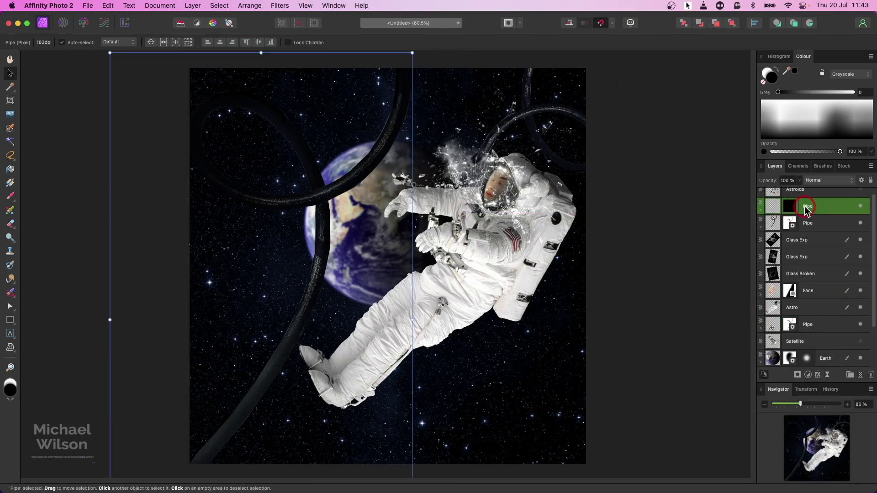
drag(109, 53, 291, 331)
drag(393, 365, 556, 208)
click(250, 5)
click(290, 218)
- Tilt, enlarge and position the small mirrored pipe across the astronaut's chest
click(498, 235)
drag(498, 235, 511, 283)
drag(517, 199, 551, 258)
drag(373, 442, 364, 458)
scroll(364, 458, down, 1)
mouse_move(567, 204)
mouse_down()
mouse_move(561, 196)
mouse_move(557, 206)
mouse_up()
key(super+equal)
key(super+equal)
drag(691, 216, 540, 286)
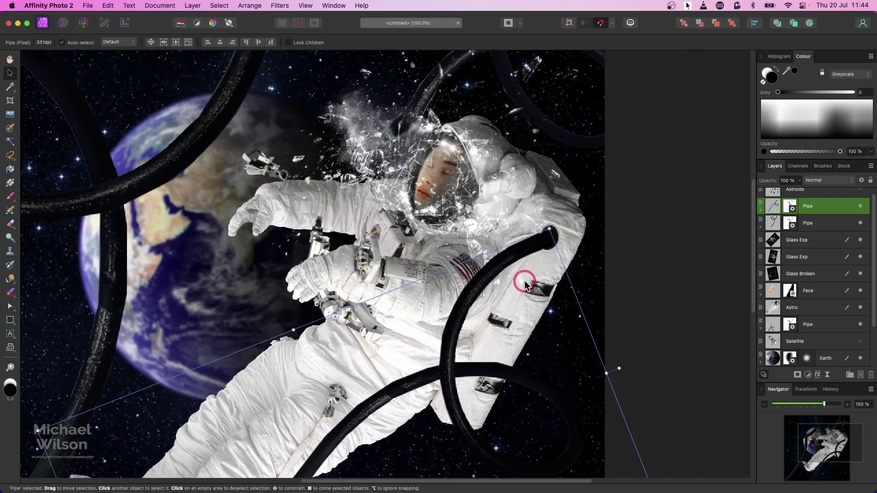
mouse_move(525, 251)
mouse_down()
mouse_move(484, 250)
mouse_move(529, 251)
mouse_up()
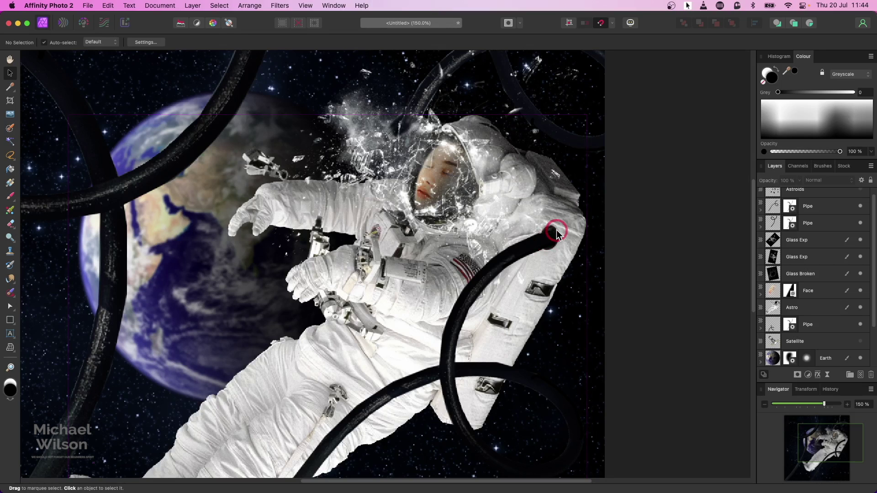
scroll(557, 233, down, 3)
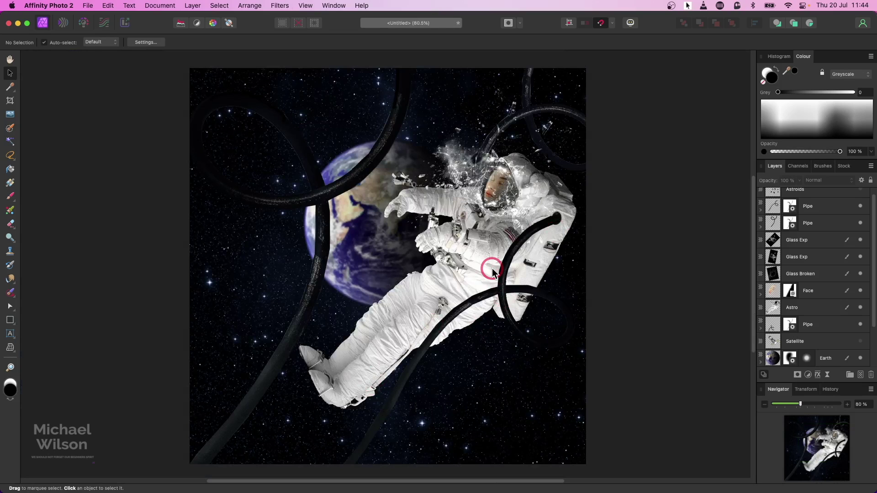
- Open the front pipe's Exposure adjustment and paint on its mask with the Paint Brush
click(530, 223)
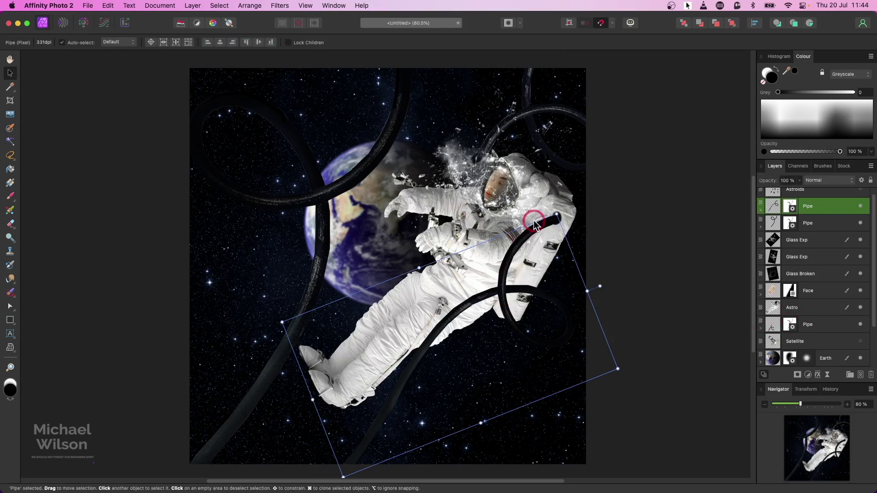
click(768, 204)
double_click(778, 218)
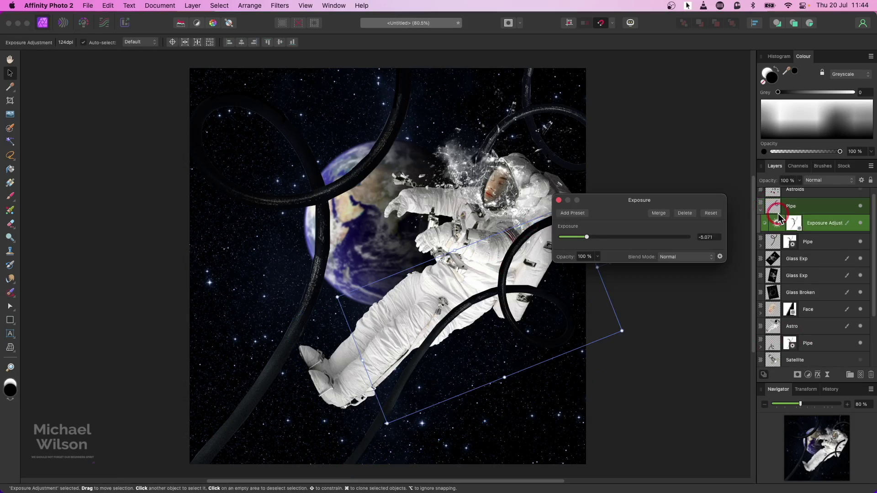
click(14, 204)
click(27, 197)
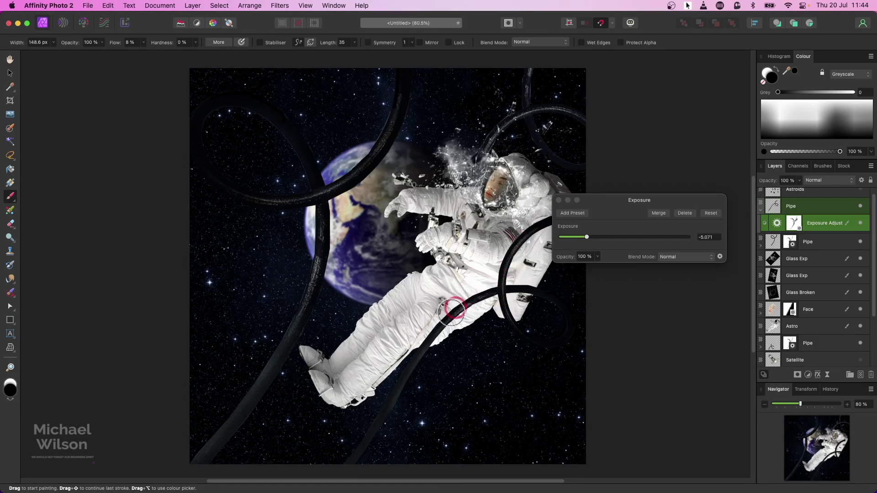
click(558, 201)
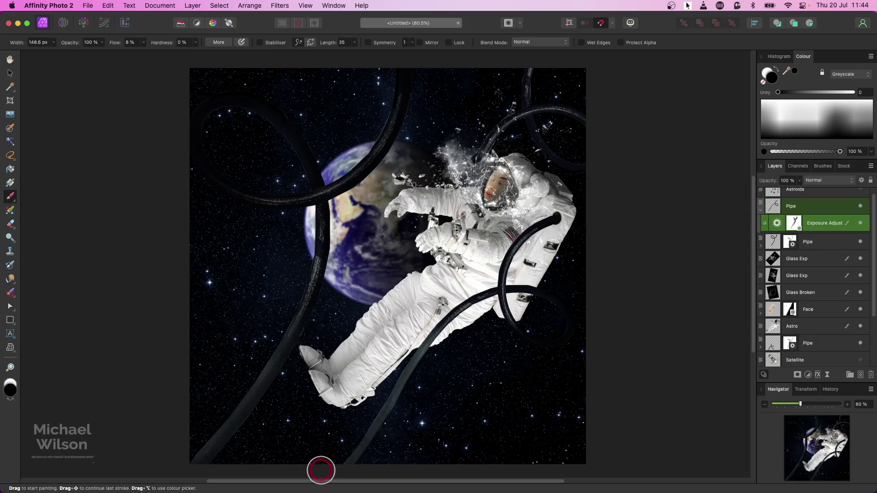
click(760, 210)
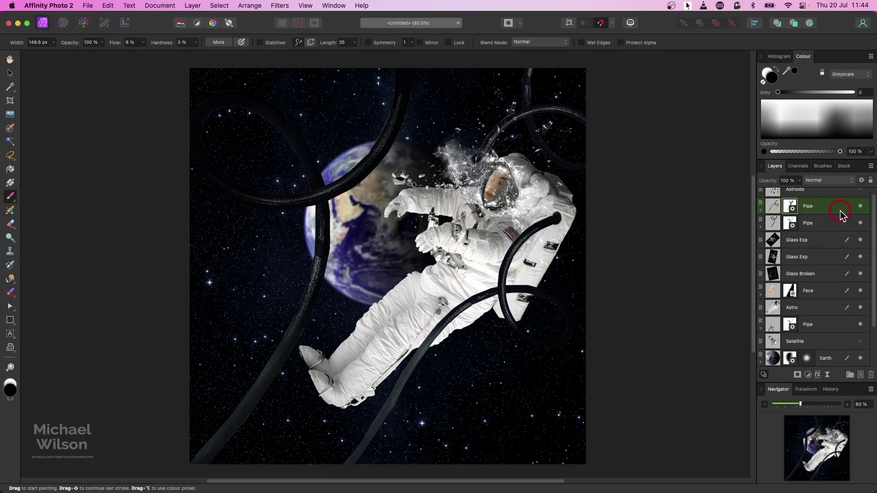
scroll(872, 213, up, 1)
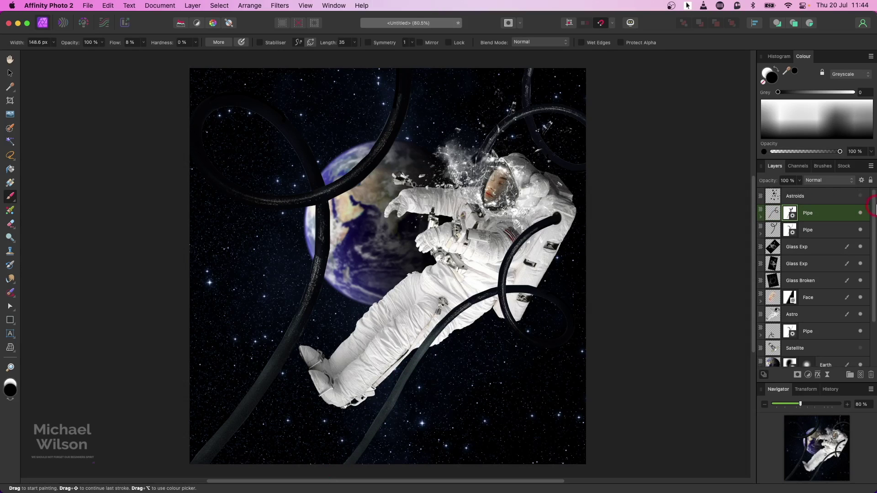
- Show the Astroids layer, then enlarge, rotate counter-clockwise and shift it up and left
click(835, 200)
click(860, 197)
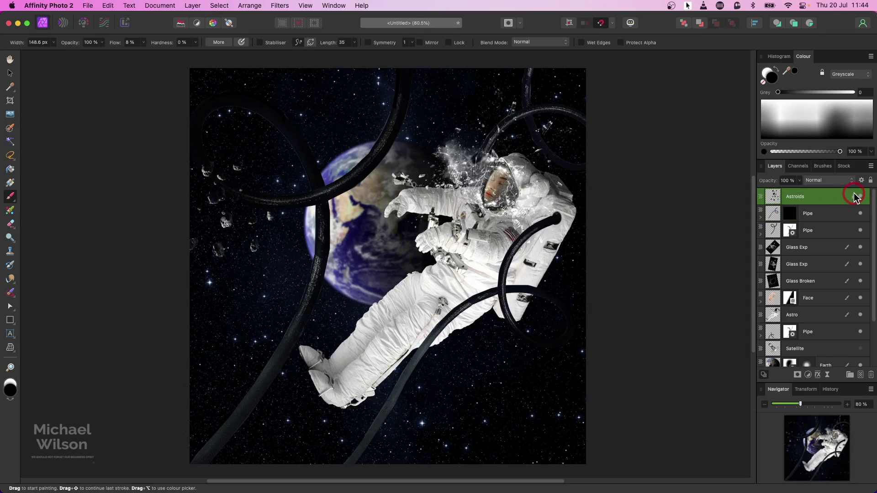
click(13, 72)
drag(273, 273, 481, 323)
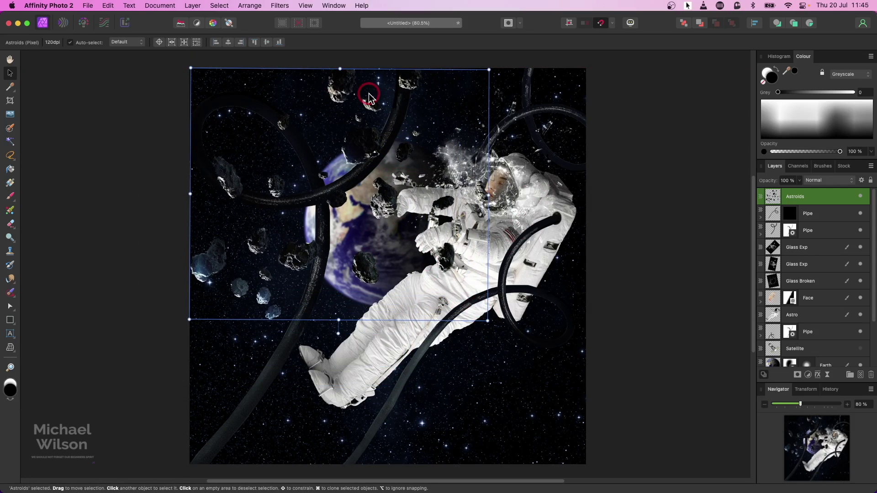
drag(338, 333, 310, 329)
drag(391, 301, 380, 261)
- Duplicate the asteroids below the astronaut, flip the copy vertically and move it lower right
click(811, 196)
key(super+j)
drag(811, 196, 792, 332)
click(256, 10)
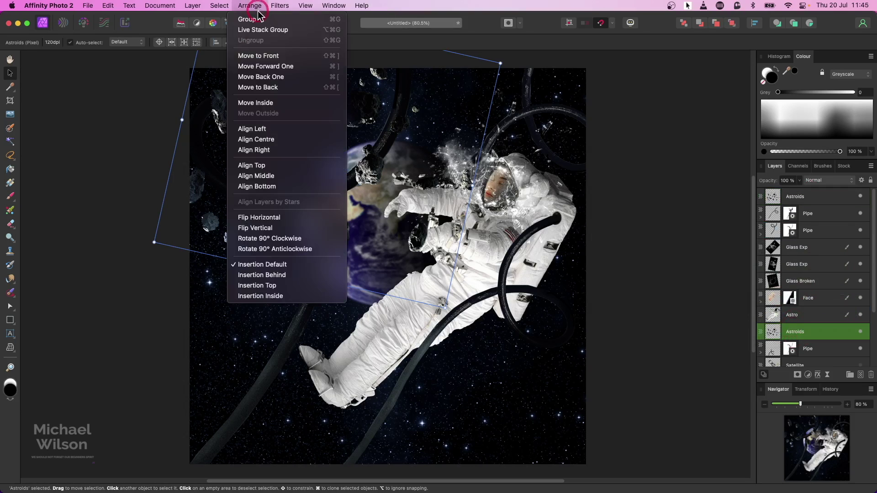
click(270, 232)
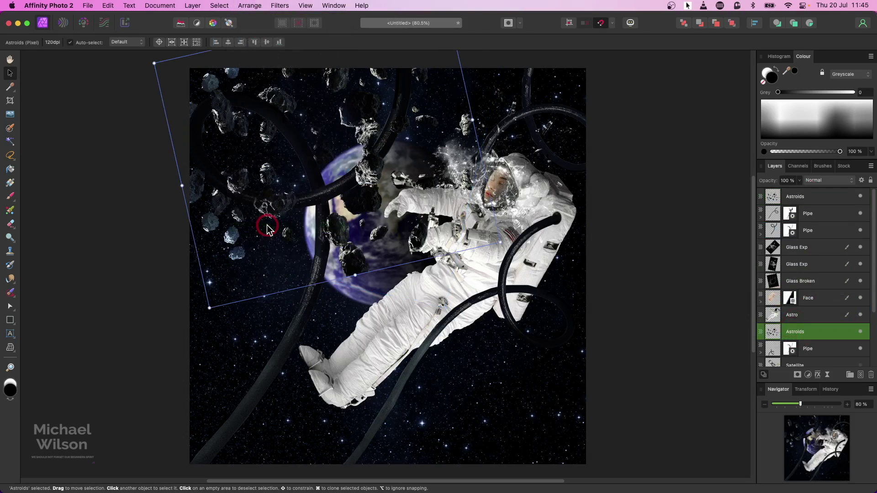
drag(439, 208, 525, 244)
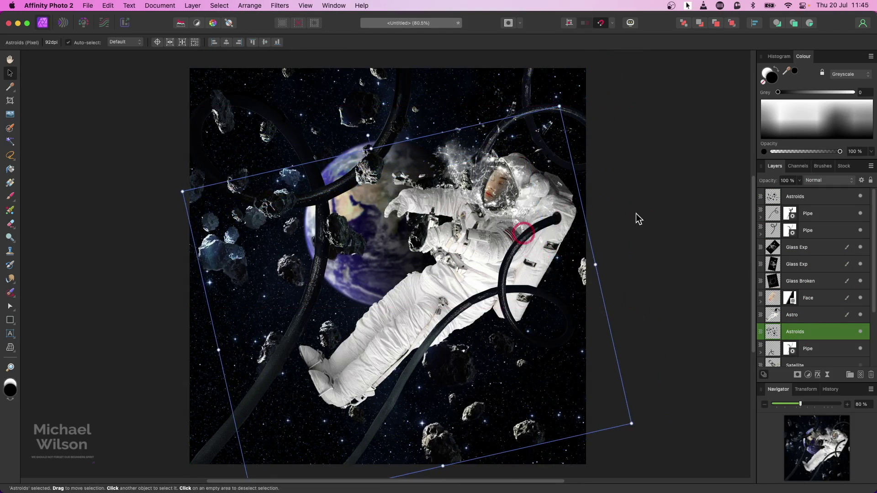
key(Escape)
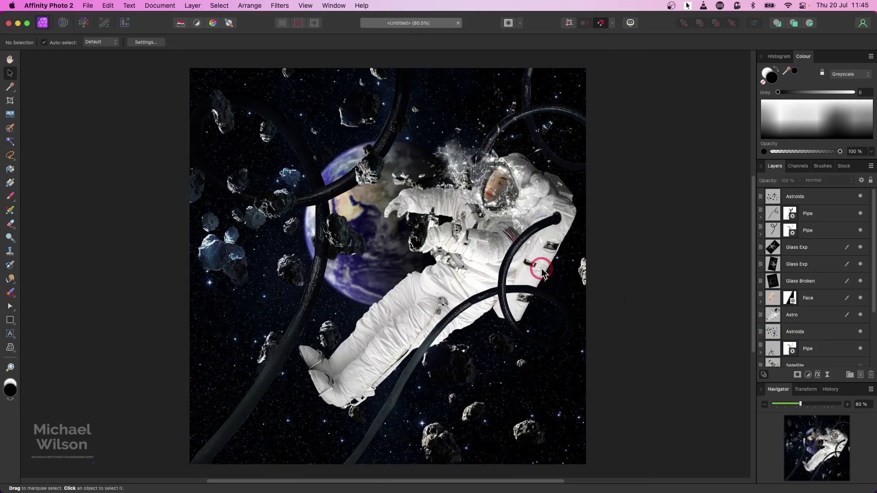
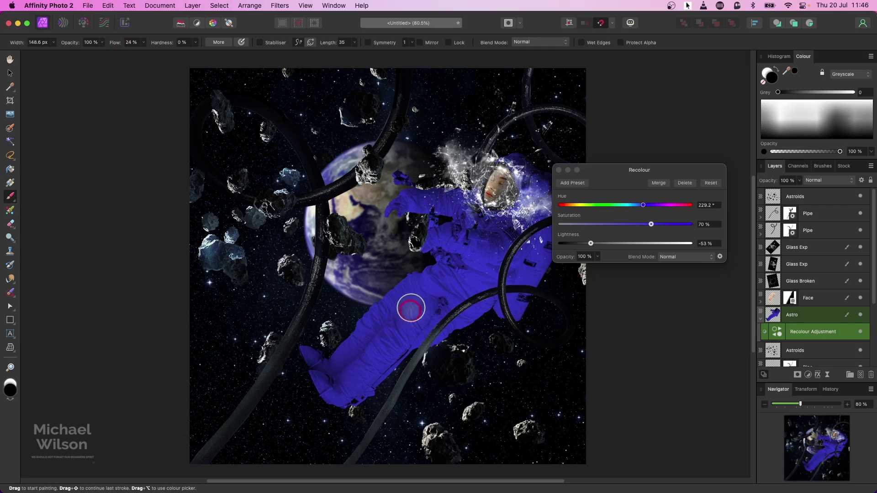
- Paint the Recolour mask with a larger brush over the leg, boot, arm, helmet and chest
key(bracketright)
key(bracketright)
key(bracketright)
mouse_move(406, 271)
mouse_down()
mouse_move(310, 344)
mouse_move(294, 370)
mouse_move(308, 418)
mouse_move(312, 389)
mouse_move(333, 377)
mouse_up()
mouse_move(386, 201)
mouse_down()
mouse_move(468, 182)
mouse_move(521, 154)
mouse_move(531, 160)
mouse_move(519, 150)
mouse_move(478, 171)
mouse_move(423, 228)
mouse_move(427, 264)
mouse_move(443, 219)
mouse_up()
drag(312, 337, 320, 386)
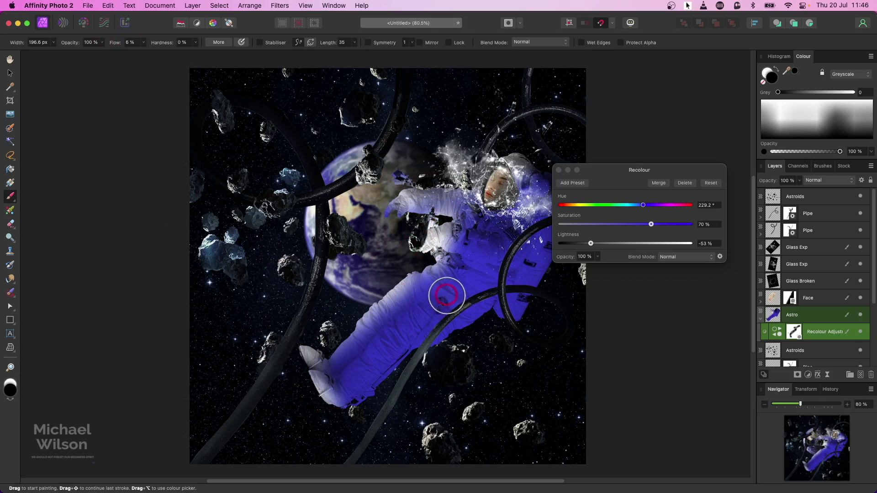
key(bracketright)
key(bracketright)
key(bracketright)
key(bracketright)
key(bracketright)
mouse_move(491, 203)
mouse_down()
mouse_move(464, 254)
mouse_move(475, 244)
mouse_move(377, 356)
mouse_move(456, 268)
mouse_move(511, 161)
mouse_move(508, 174)
mouse_up()
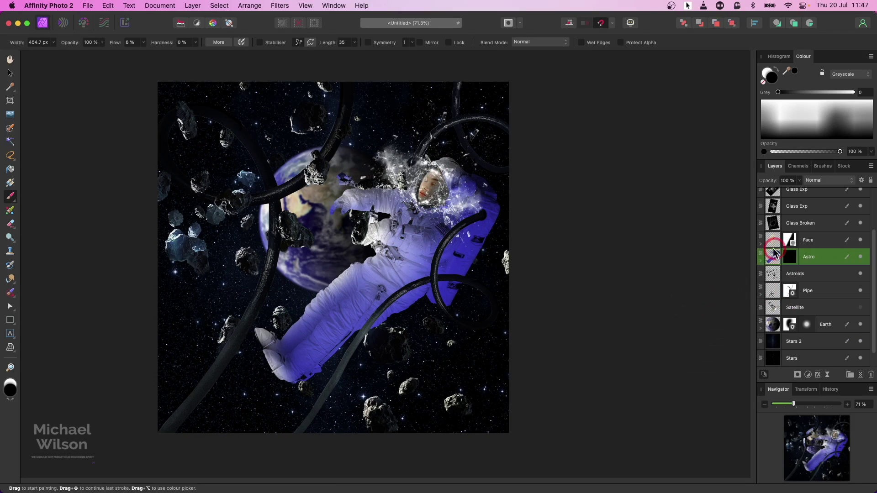
- Add an Exposure adjustment nested inside the Astro layer and set Exposure to -3.459
click(808, 375)
click(808, 463)
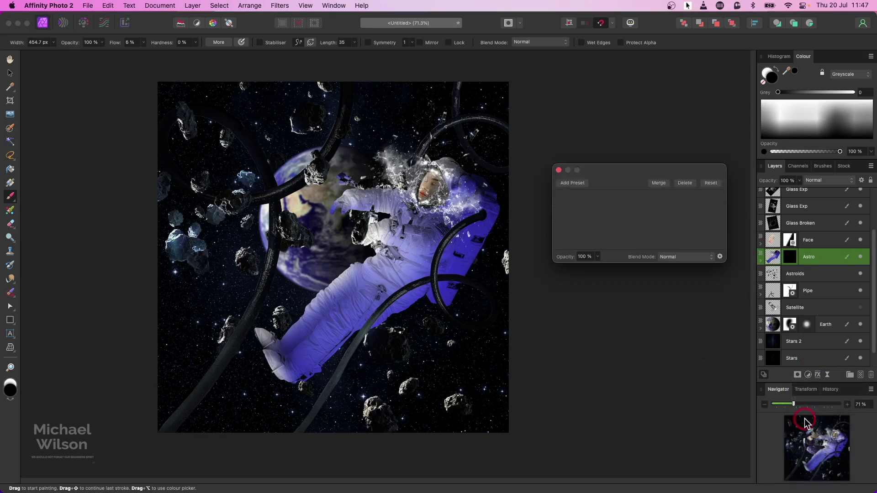
drag(772, 262, 775, 270)
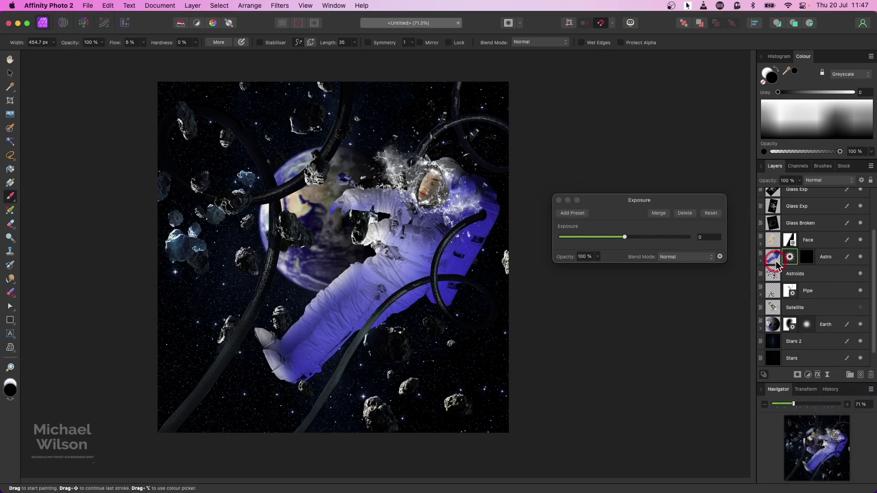
drag(624, 237, 592, 238)
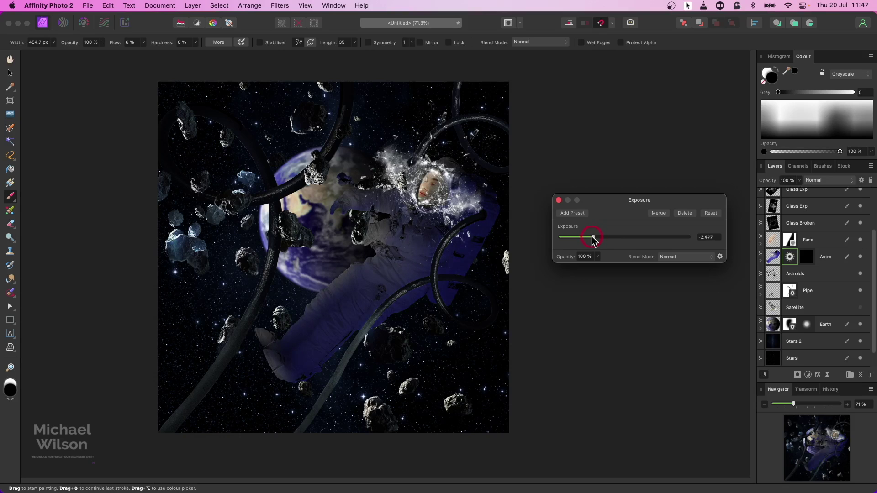
- Paint the Exposure adjustment's mask over the front of the suit so only parts stay darkened
click(761, 261)
click(777, 272)
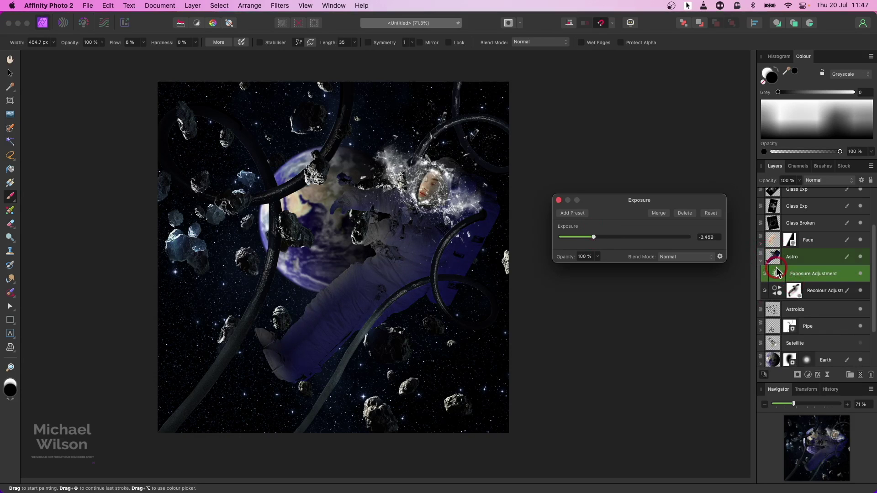
mouse_move(382, 235)
mouse_down()
mouse_move(377, 212)
mouse_move(361, 201)
mouse_move(387, 190)
mouse_move(395, 204)
mouse_move(366, 265)
mouse_move(277, 344)
mouse_move(427, 167)
mouse_move(354, 290)
mouse_move(349, 205)
mouse_move(460, 177)
mouse_move(319, 320)
mouse_move(287, 320)
mouse_up()
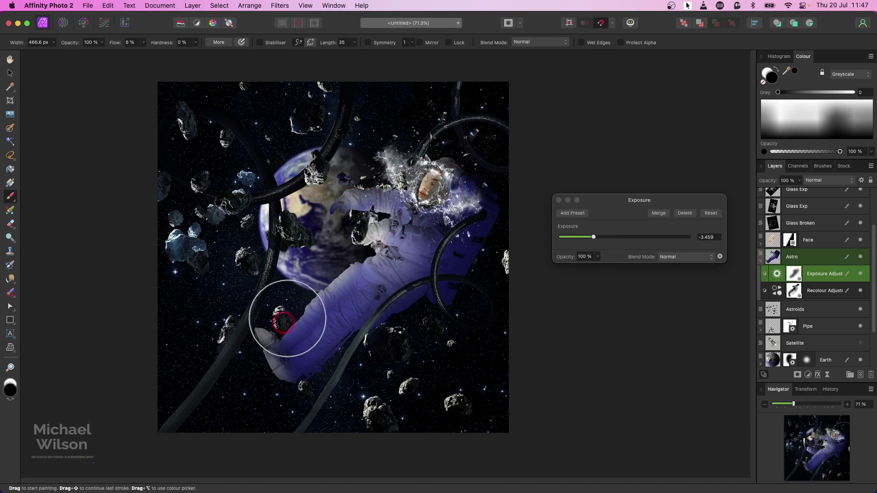
click(558, 200)
click(761, 259)
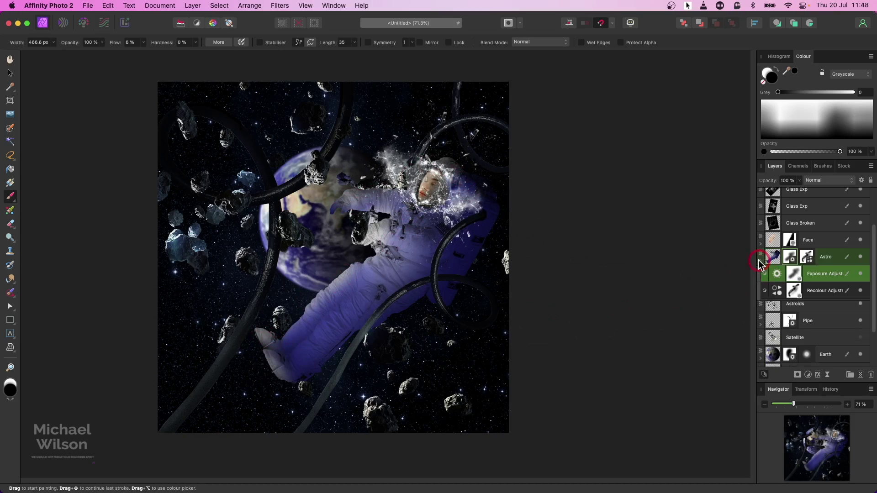
- Give Astro a blue #006BFF Outer Glow with 30.7 px radius and 40% opacity
click(831, 259)
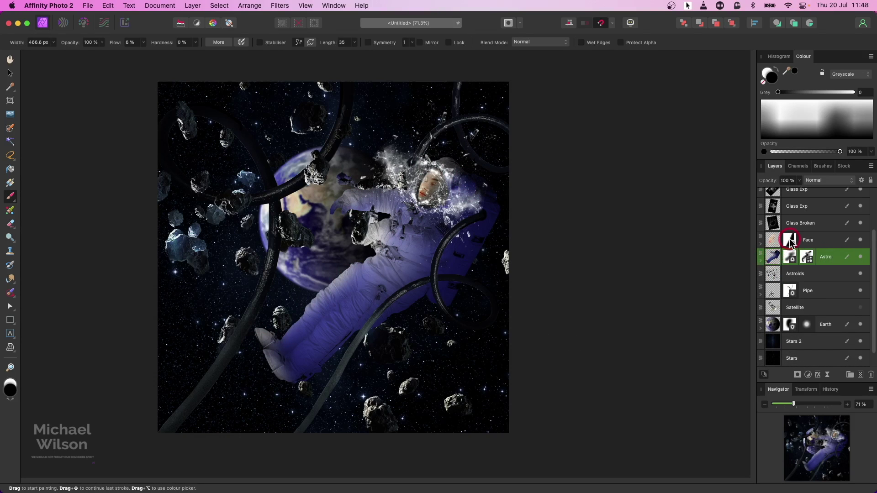
click(818, 376)
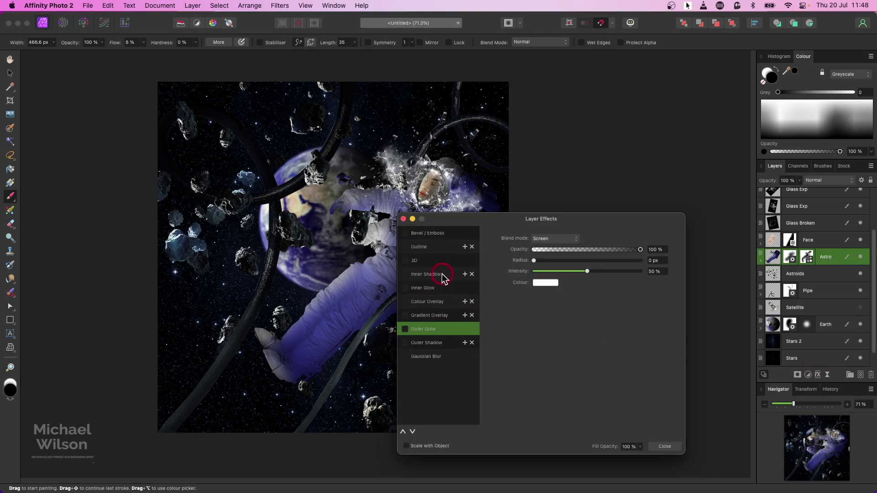
click(405, 329)
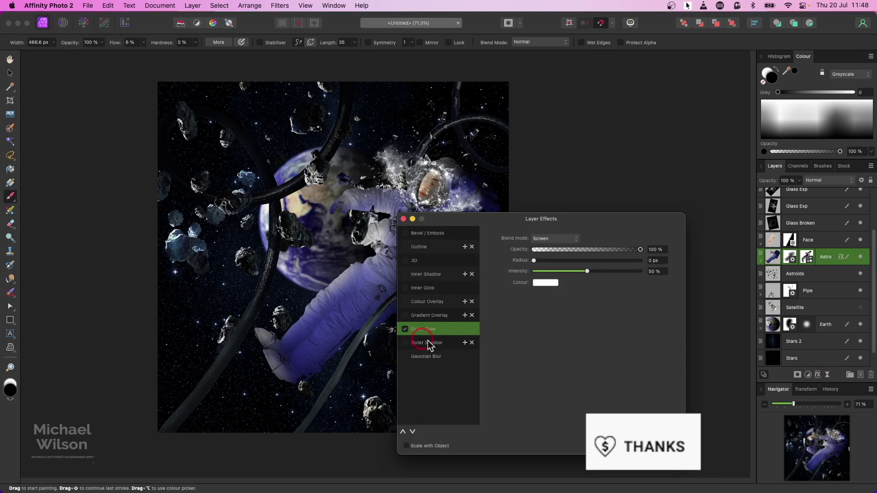
click(545, 282)
click(549, 337)
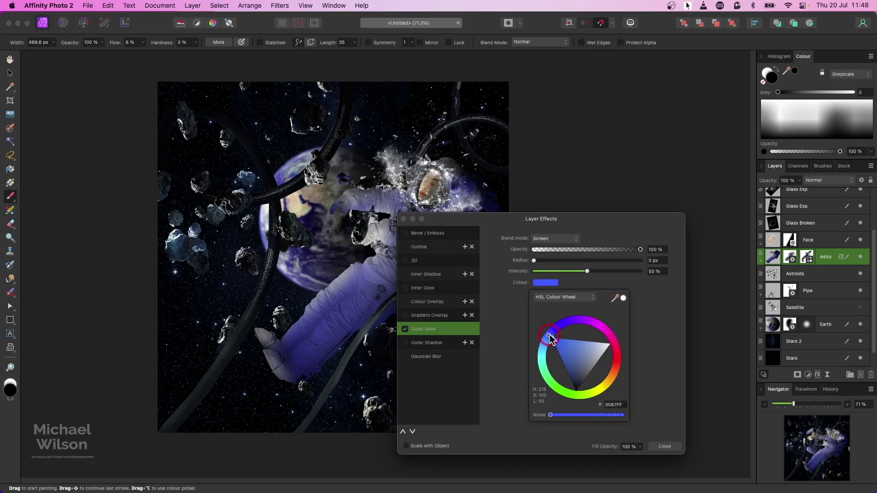
drag(550, 339, 552, 326)
click(535, 260)
mouse_move(534, 259)
mouse_down()
mouse_move(605, 260)
mouse_move(539, 272)
mouse_up()
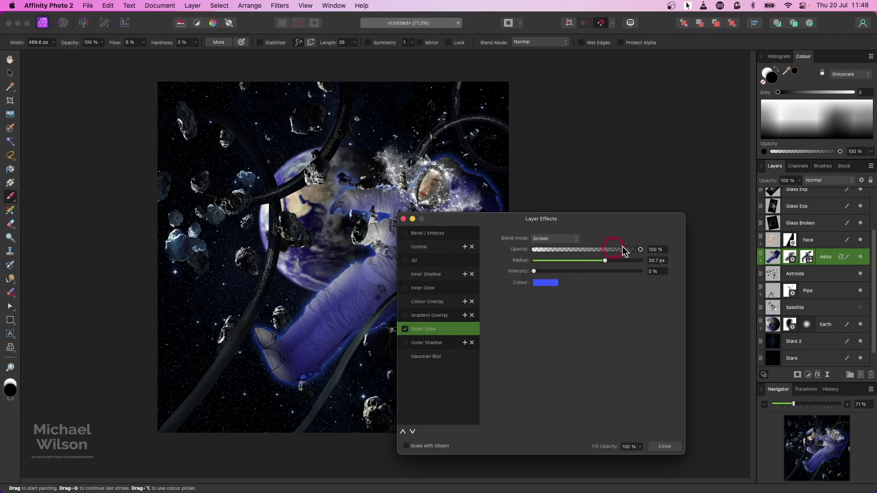
drag(621, 246, 577, 249)
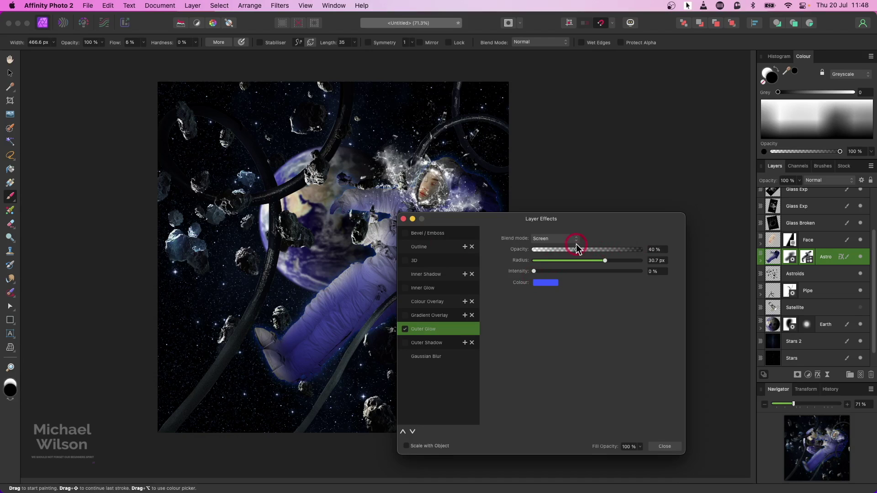
click(403, 218)
scroll(571, 217, up, 2)
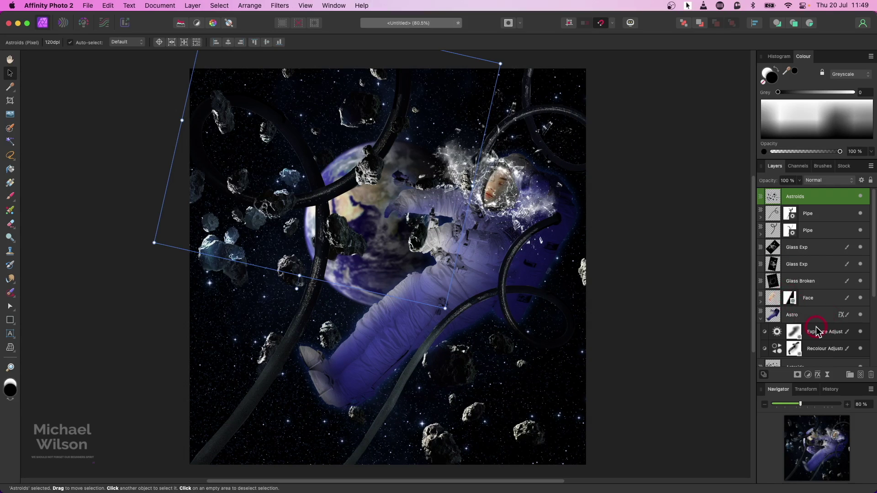
- Merge all visible layers into a new Pixel layer at the top of the stack
click(192, 6)
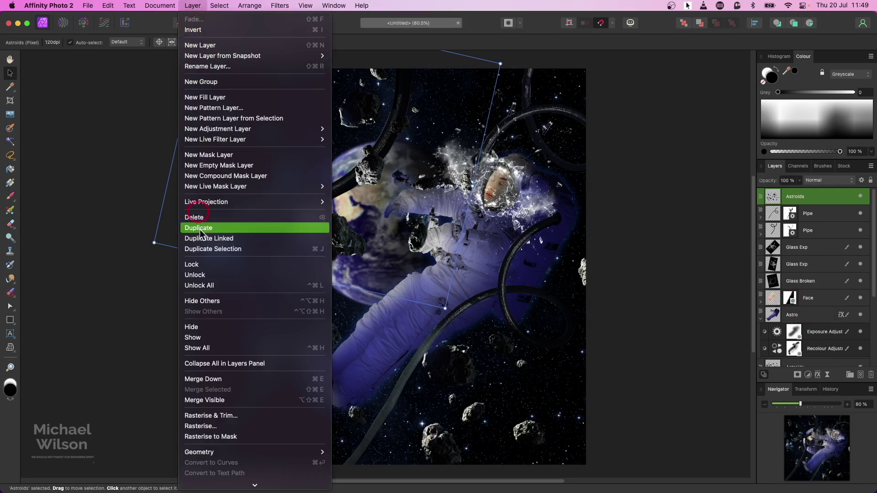
click(215, 401)
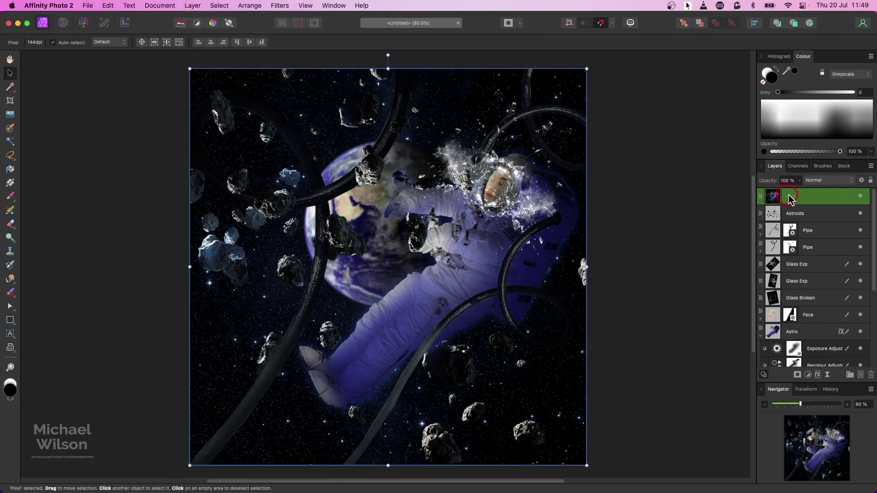
double_click(799, 197)
click(761, 336)
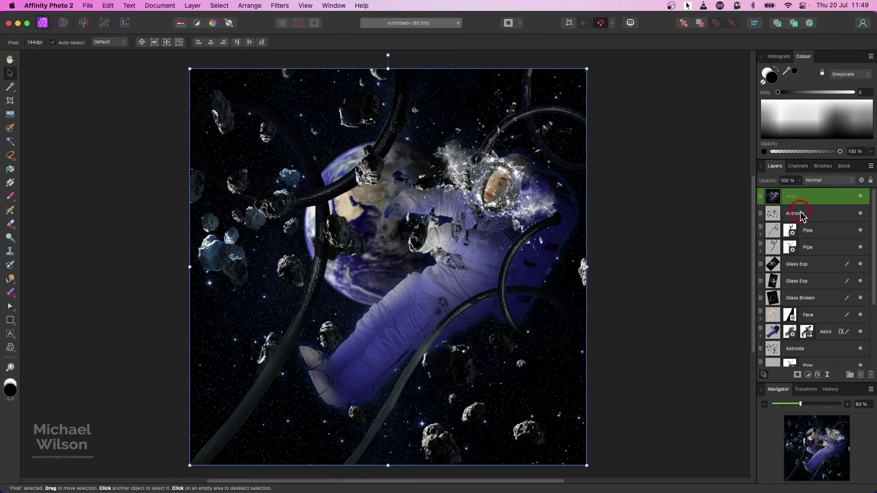
- In the Develop persona, raise Vibrance to 50% and enable White Balance with 17% temperature
click(84, 23)
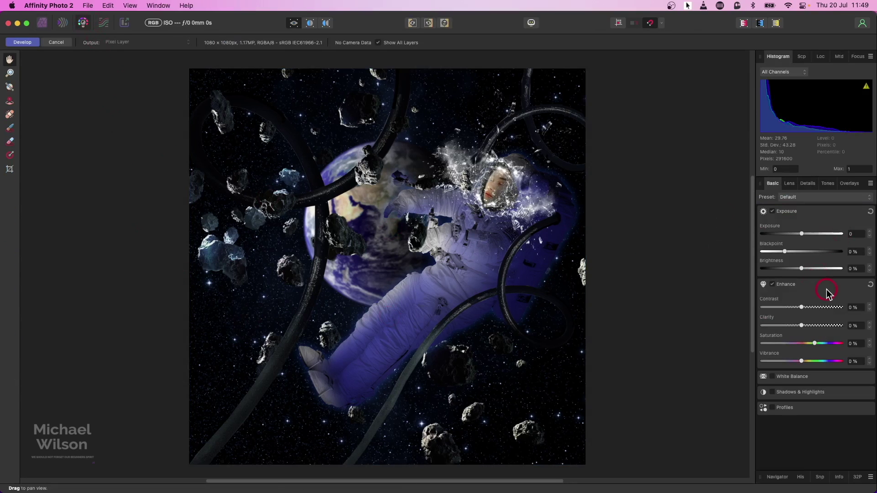
drag(803, 363, 839, 363)
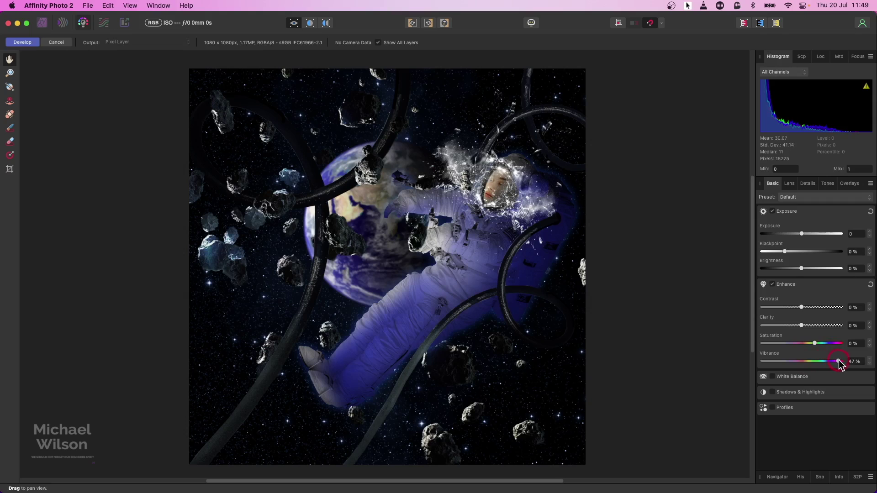
click(771, 378)
drag(805, 399, 807, 398)
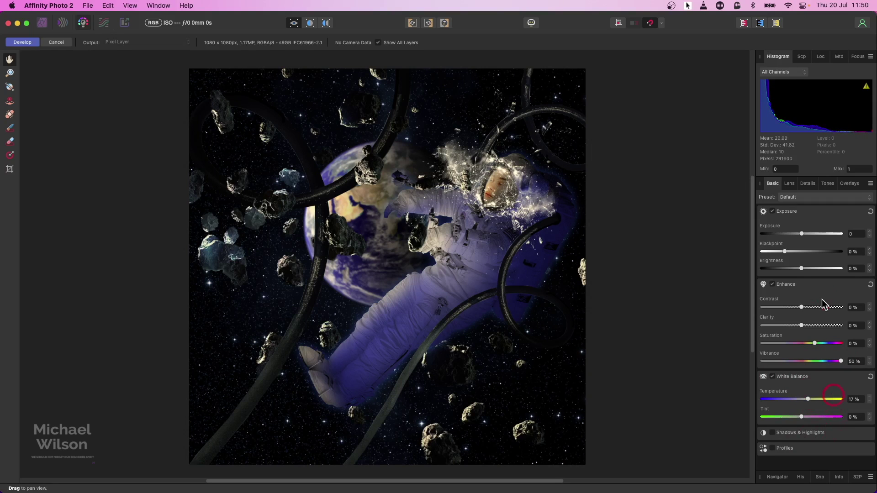
- Enable 51% Detail Refinement, set Contrast to -16% and Clarity to 100%, then apply Develop
click(807, 185)
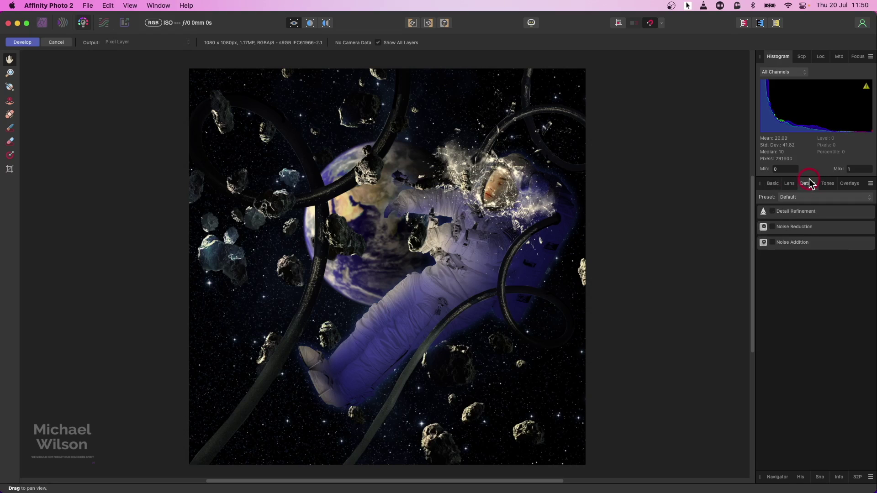
click(771, 211)
drag(762, 233, 803, 253)
click(775, 182)
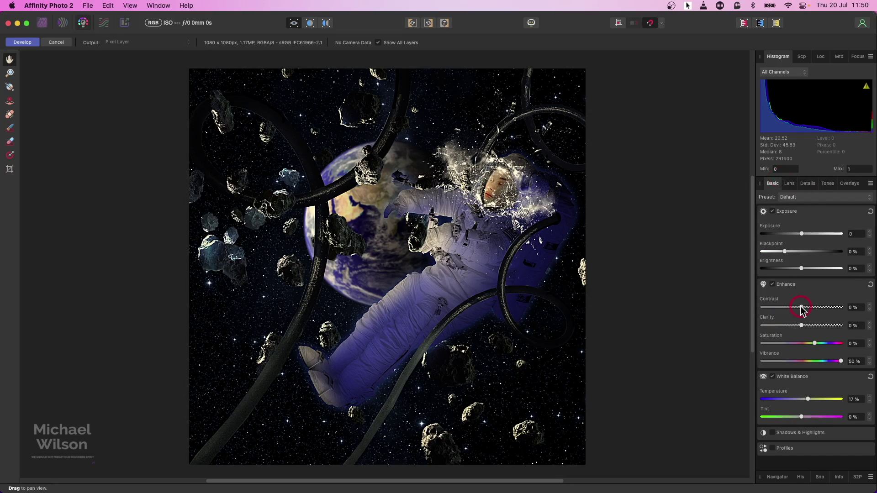
drag(802, 308, 849, 327)
click(789, 308)
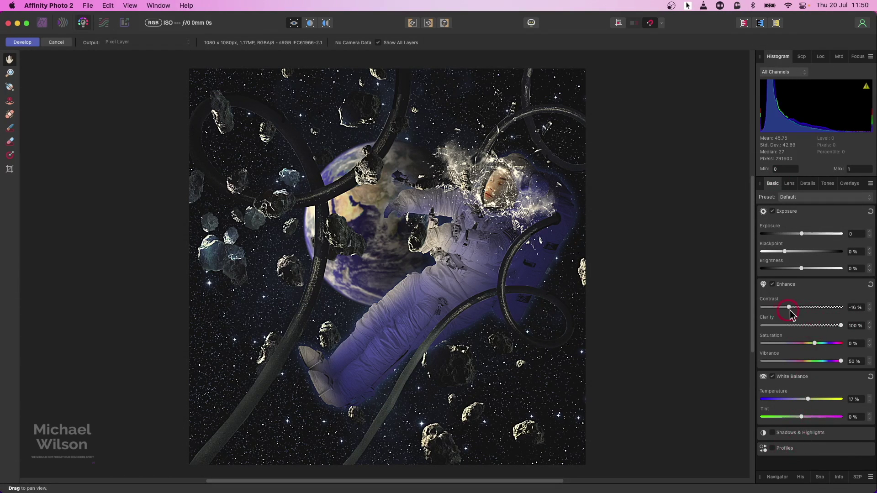
click(23, 42)
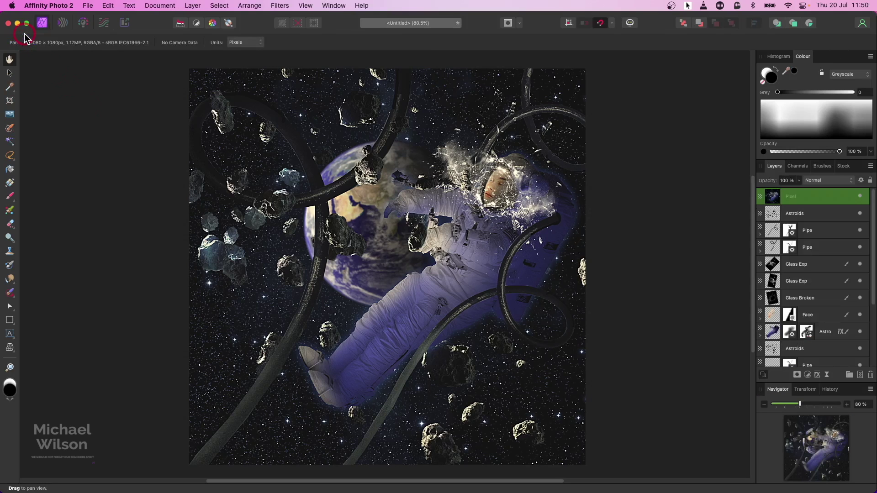